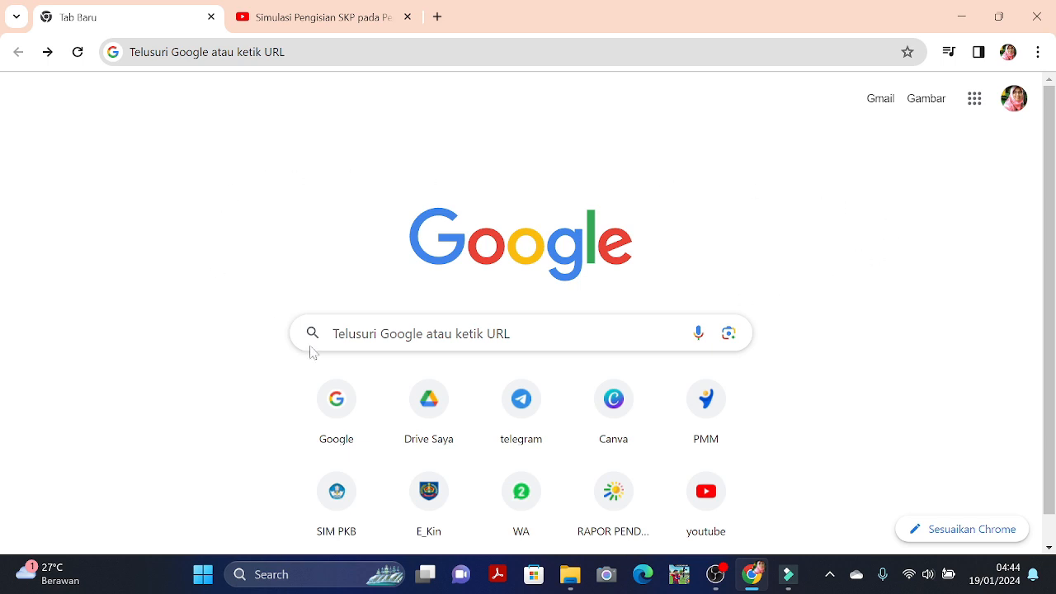
- Search Google for guru.kemdikbud and open the Masuk result of the Merdeka Mengajar site
click(334, 332)
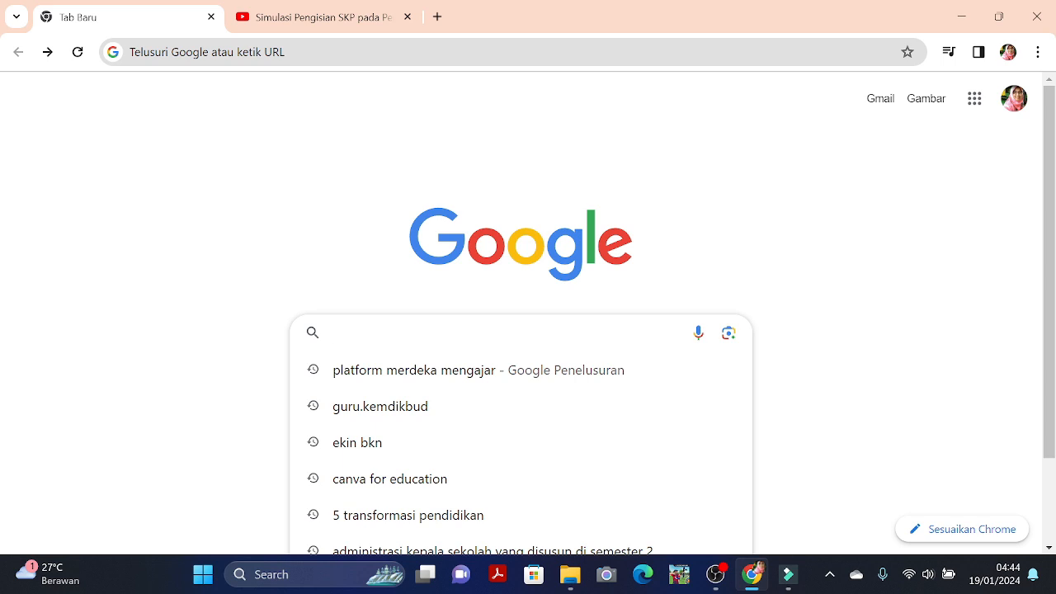
text(guru)
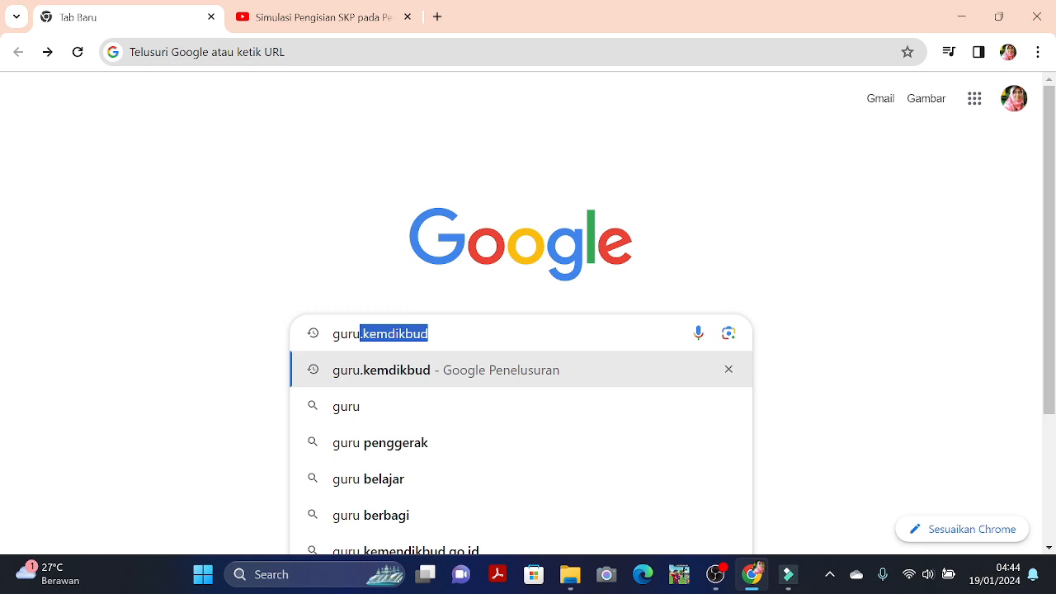
key(Return)
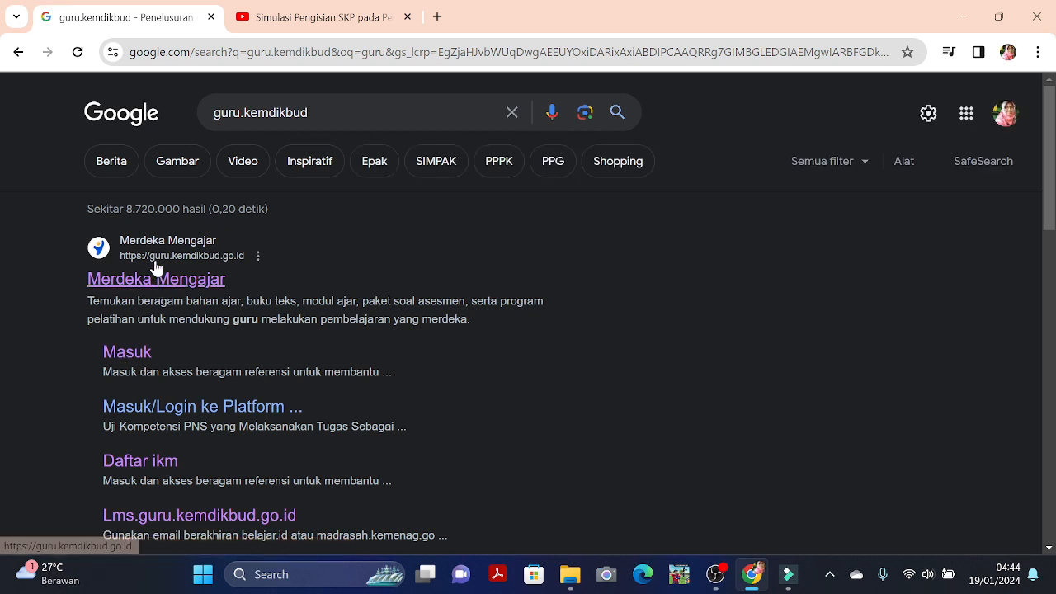
click(125, 356)
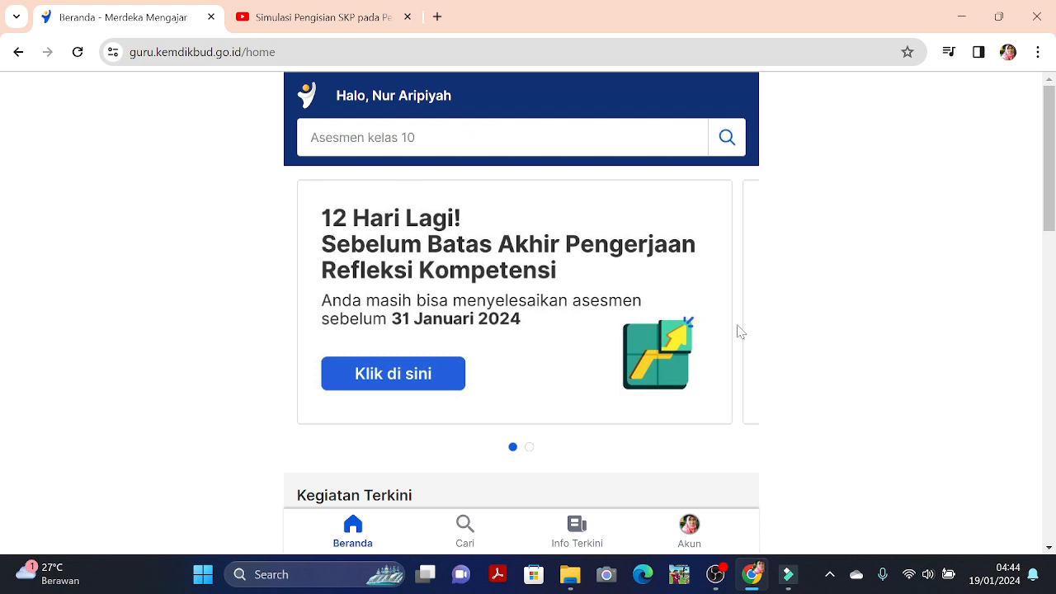
- Open Pengelolaan Kinerja under Pengembangan diri and continue the performance planning
scroll(739, 331, down, 3)
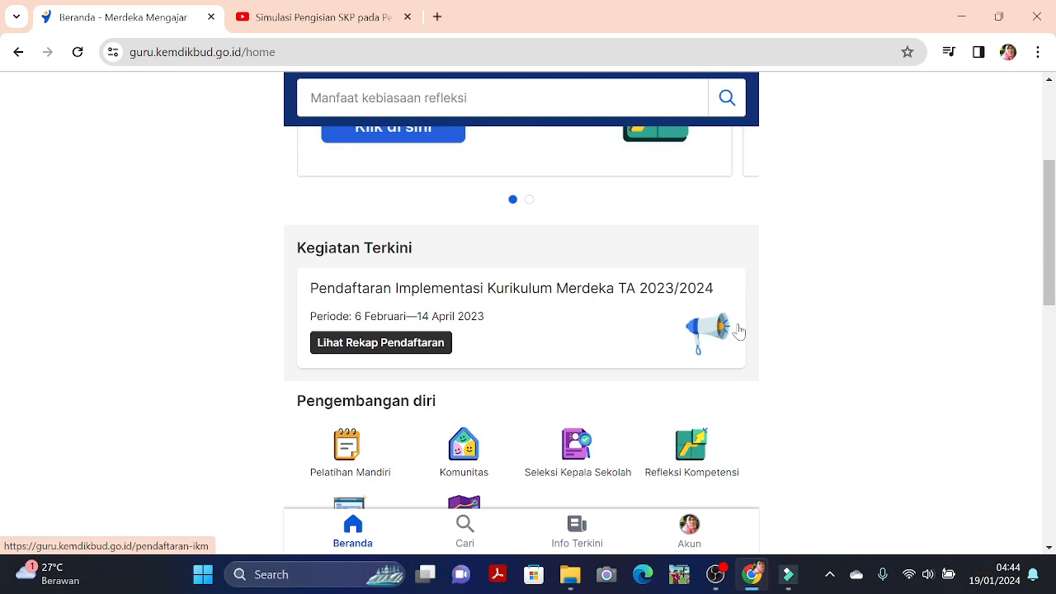
scroll(738, 330, down, 2)
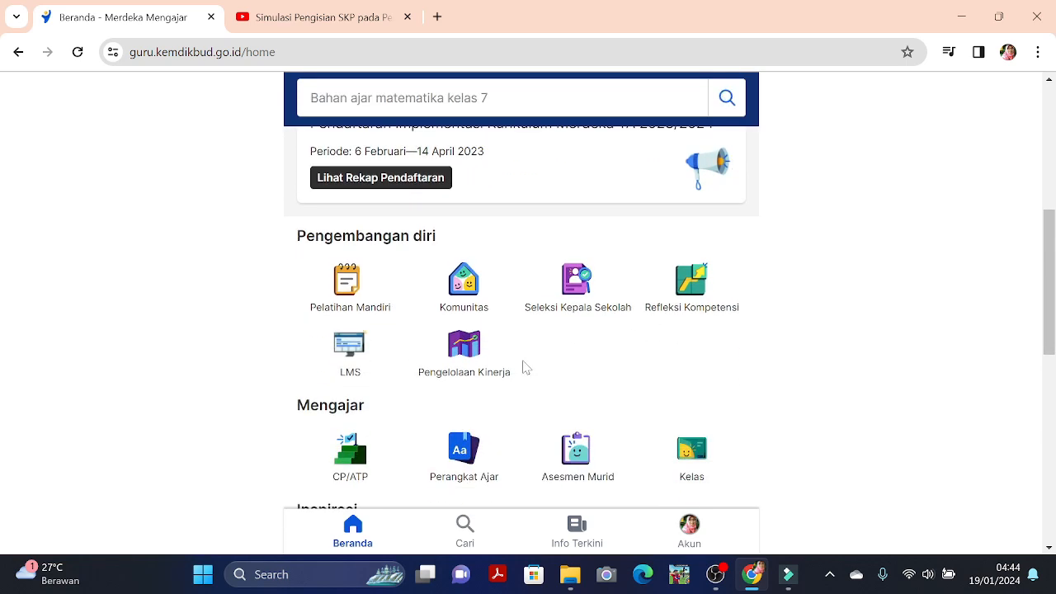
click(464, 350)
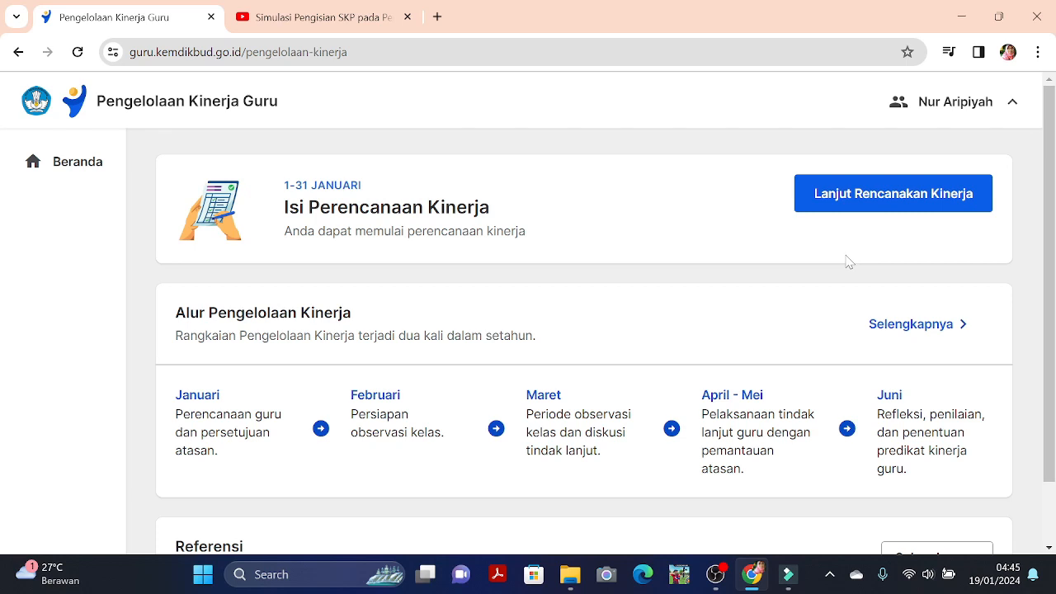
click(891, 206)
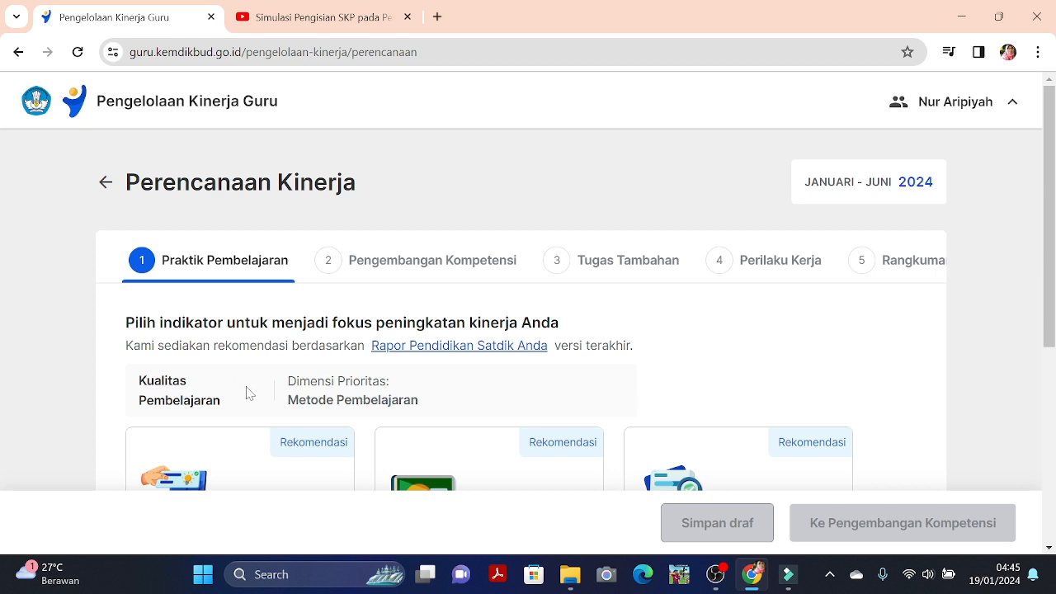
- Review the recommended Praktik Pembelajaran indicators, expand the other indicators, and read their descriptions and dimensions
scroll(246, 394, down, 1)
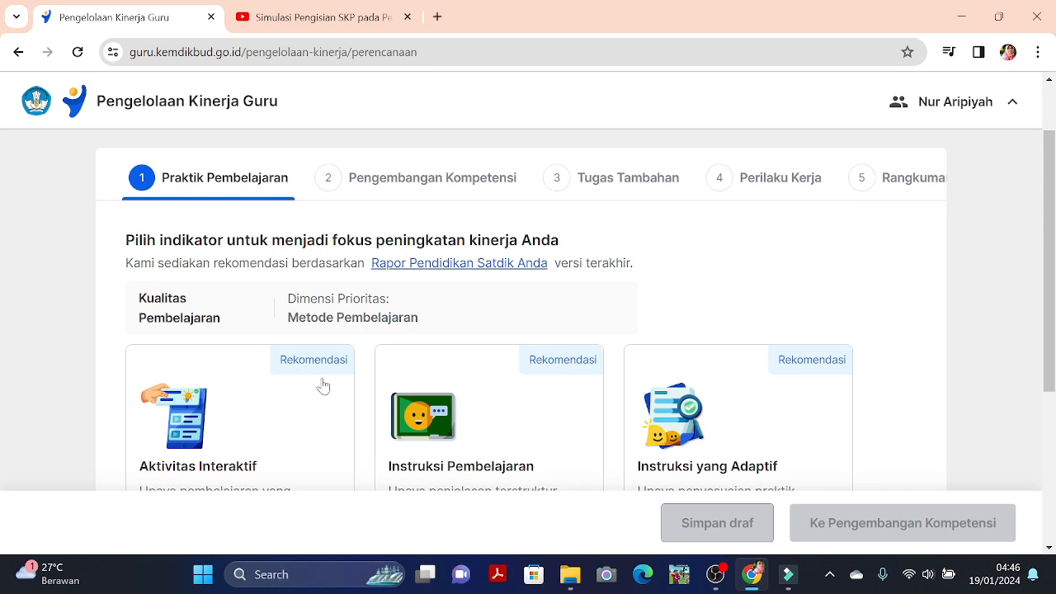
scroll(280, 432, down, 2)
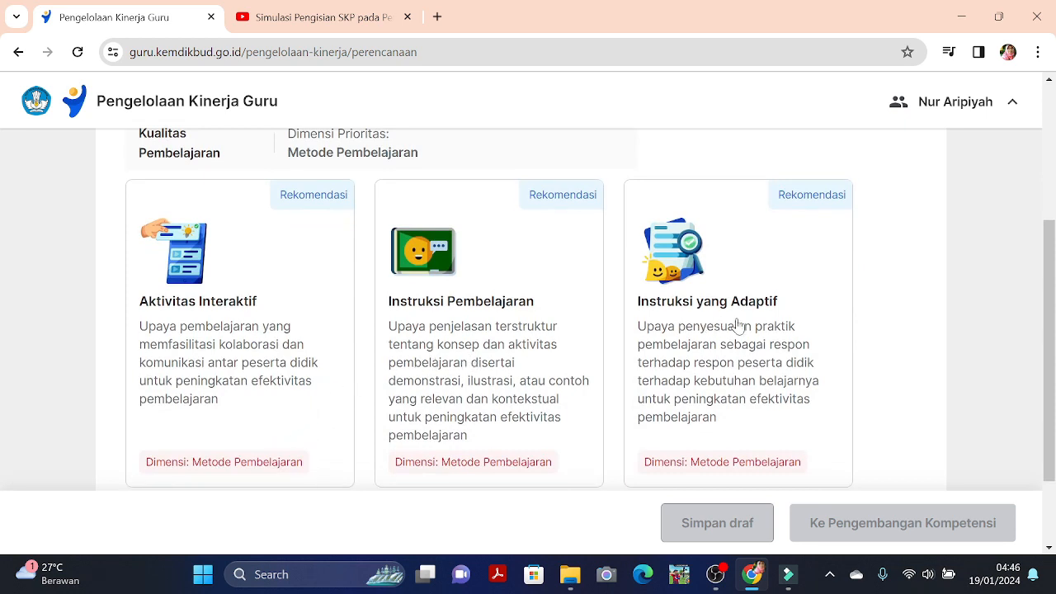
scroll(719, 358, down, 1)
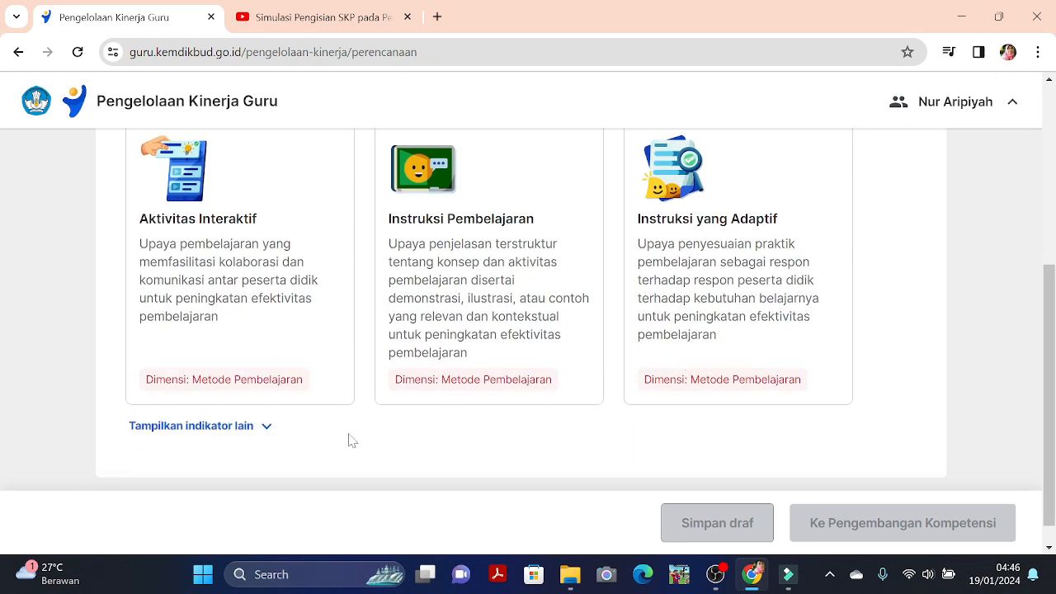
scroll(462, 381, up, 2)
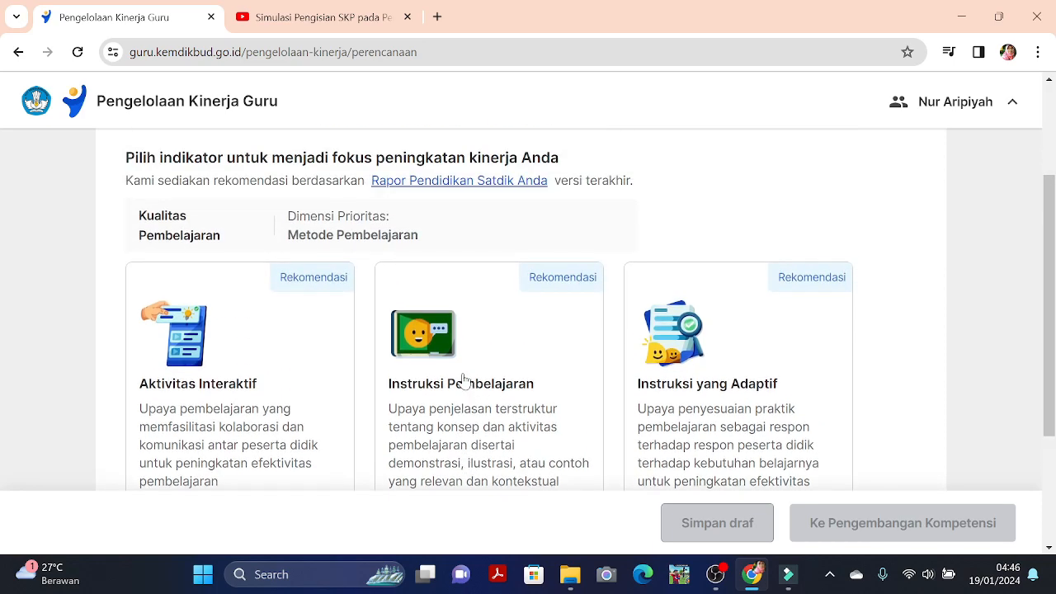
scroll(272, 492, down, 1)
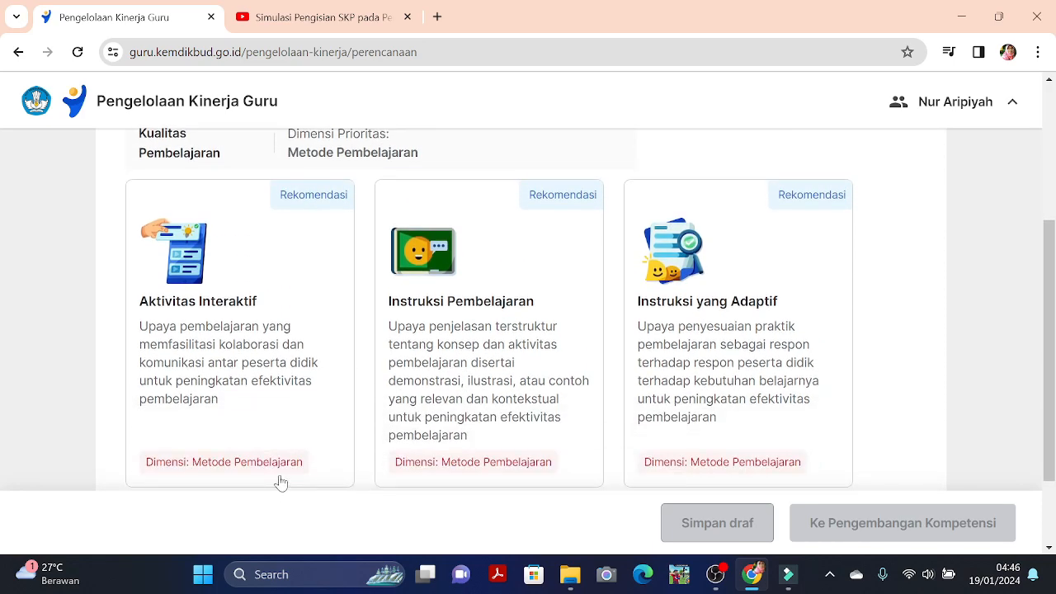
scroll(256, 464, down, 1)
click(198, 398)
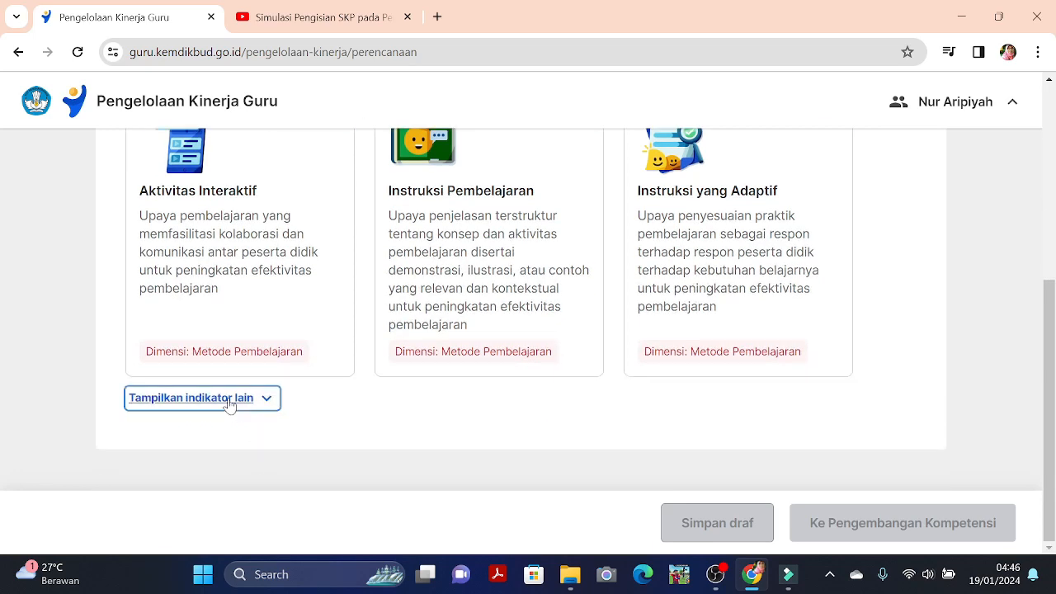
scroll(349, 441, down, 3)
scroll(351, 441, down, 2)
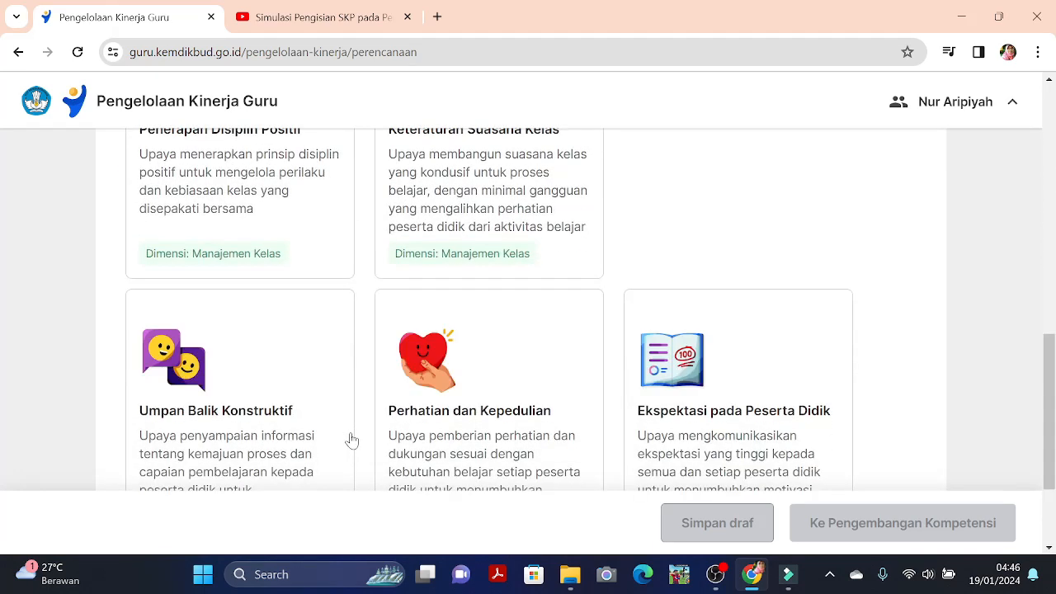
scroll(351, 441, up, 1)
scroll(351, 441, up, 1)
scroll(352, 441, up, 3)
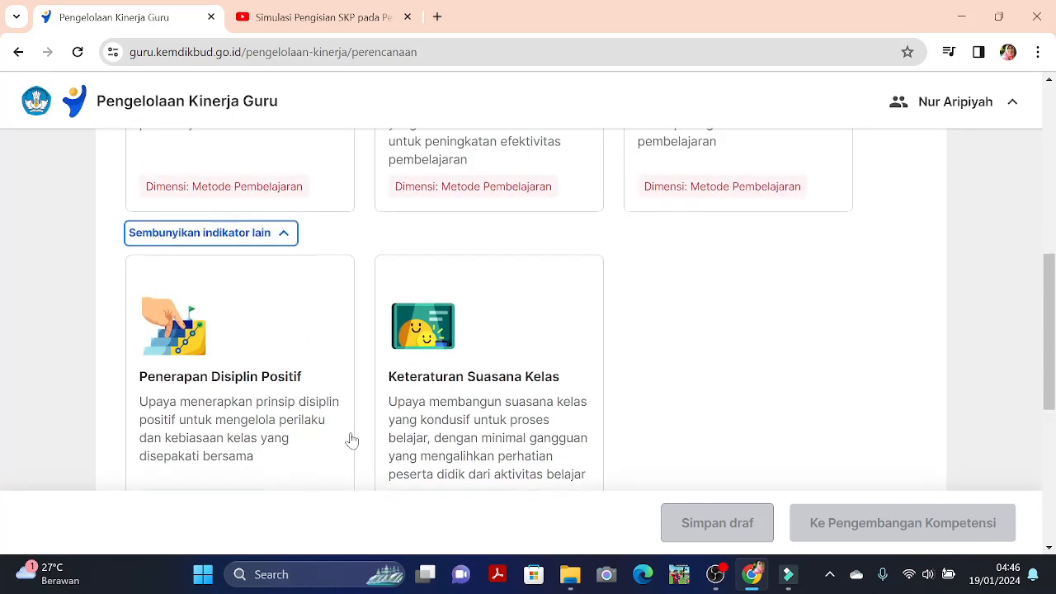
scroll(351, 440, down, 2)
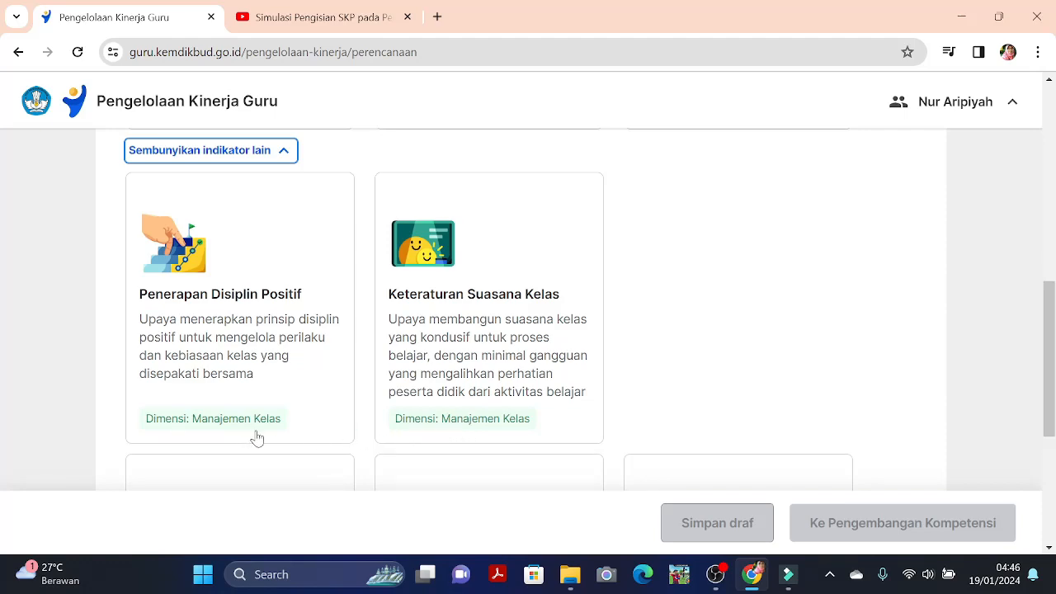
scroll(258, 439, up, 4)
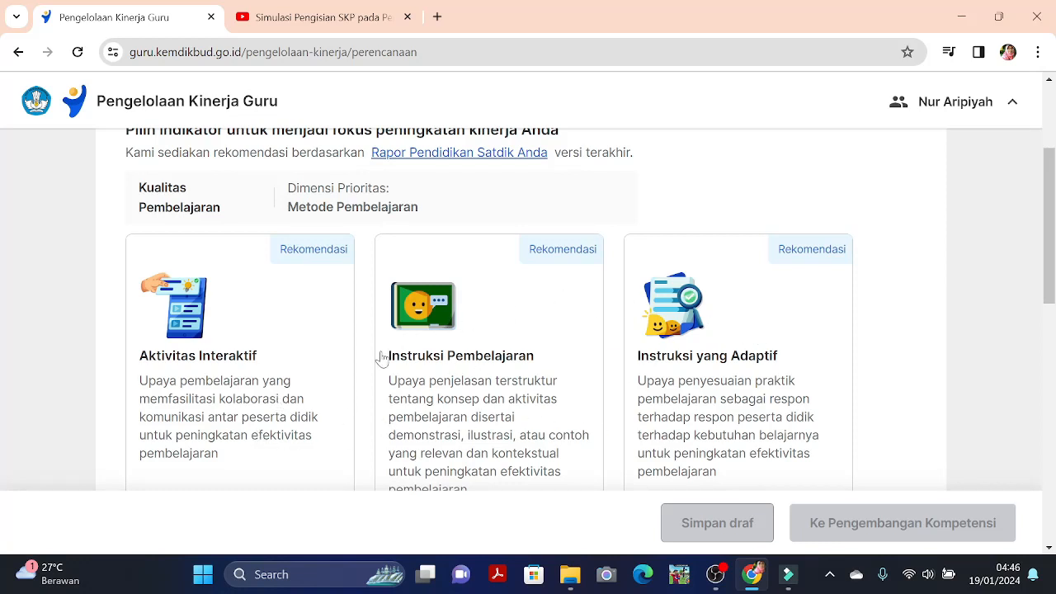
- Try Aktivitas Interaktif, Instruksi Pembelajaran and Instruksi yang Adaptif one after another as the focus indicator
click(221, 384)
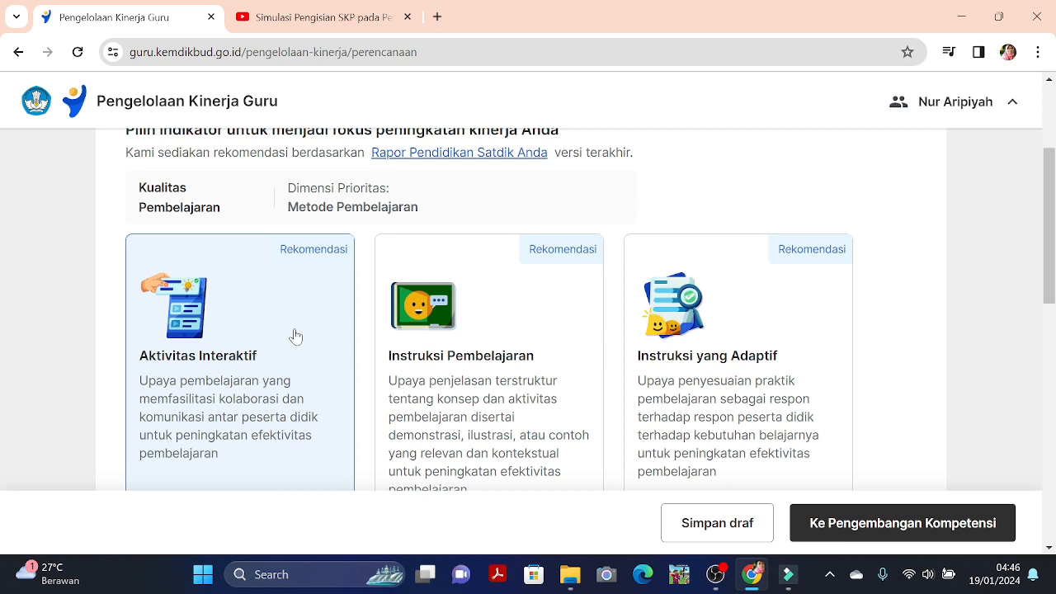
click(501, 343)
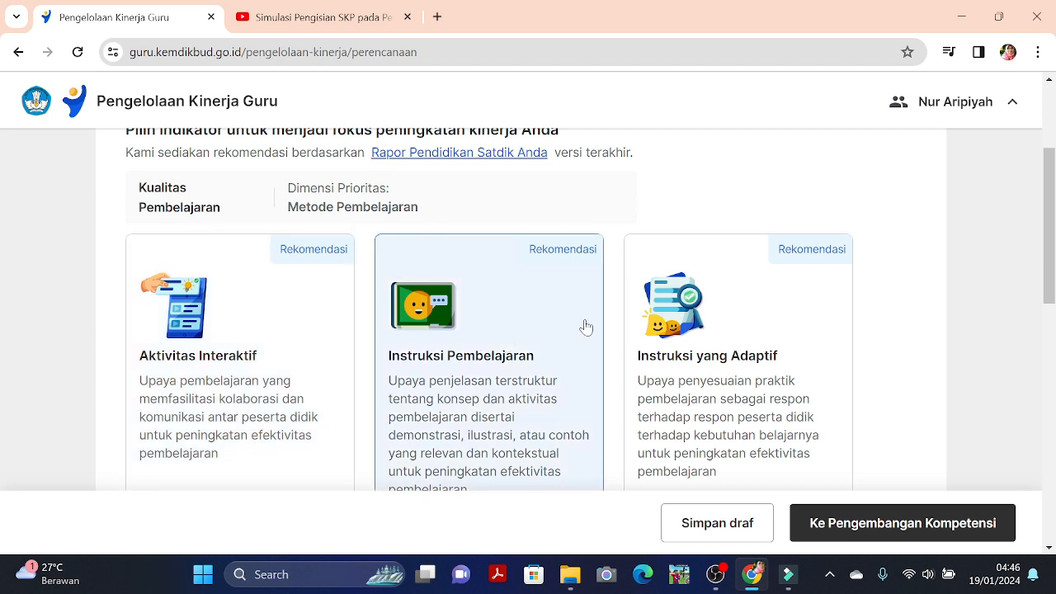
click(753, 318)
click(516, 334)
scroll(295, 358, up, 1)
scroll(293, 356, down, 1)
- Choose Aktivitas Interaktif as the focus indicator and continue to Pengembangan Kompetensi
click(294, 357)
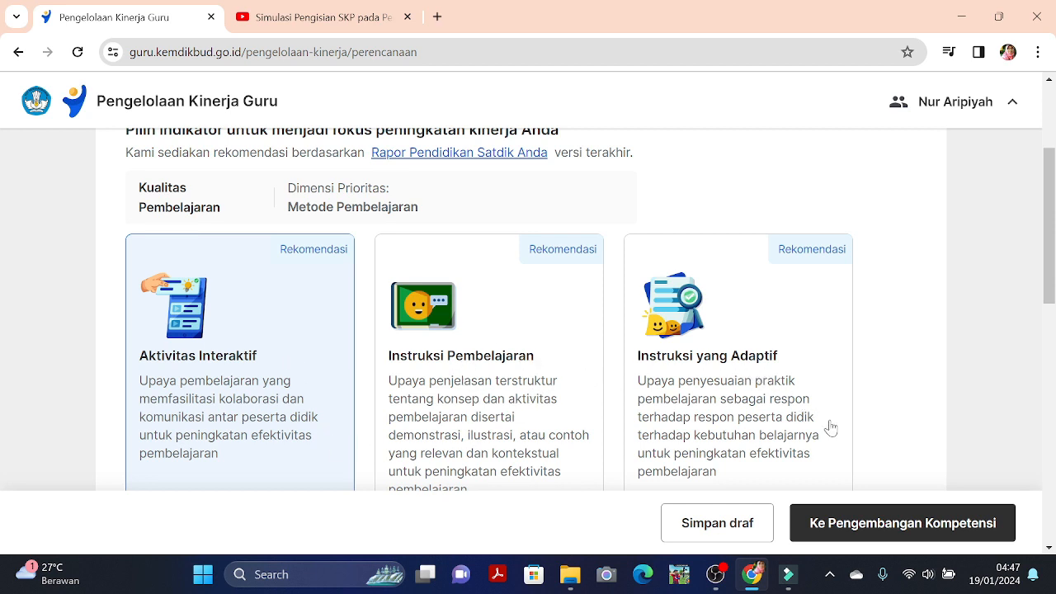
click(913, 531)
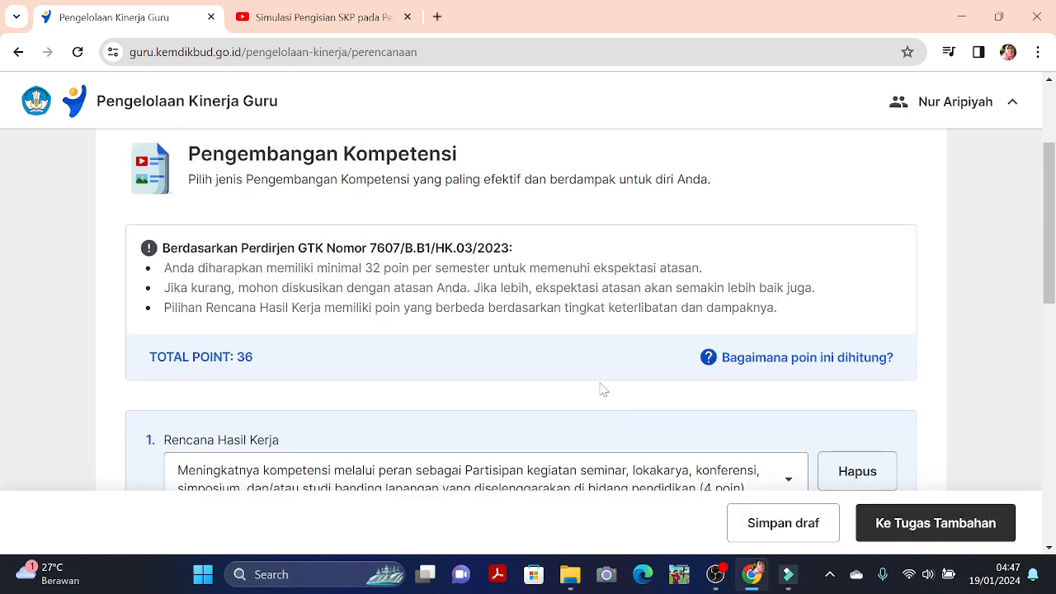
- Remove all existing Rencana Hasil Kerja entries from Pengembangan Kompetensi
scroll(502, 324, up, 2)
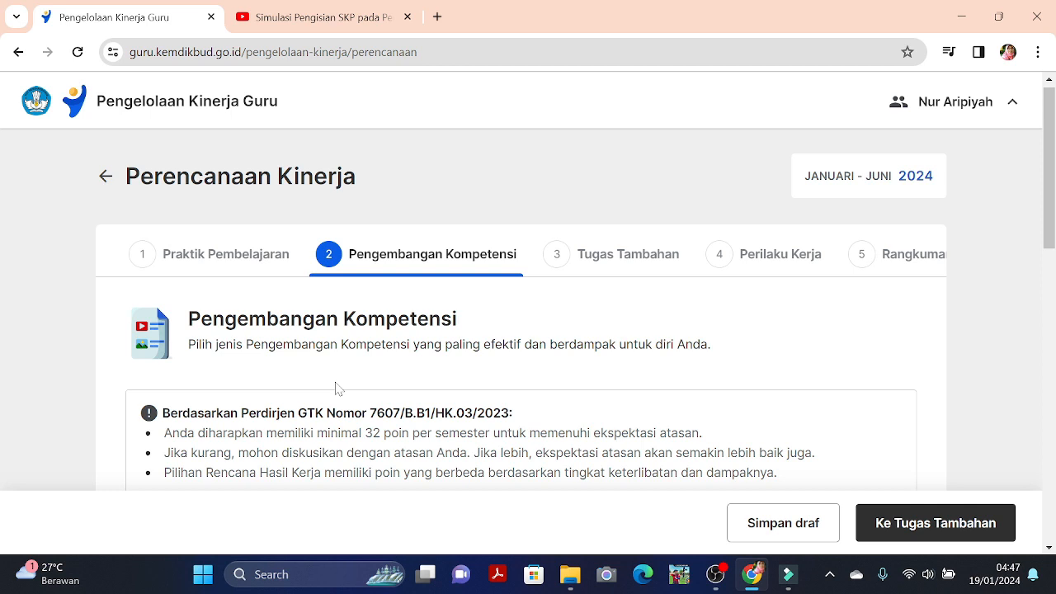
scroll(336, 387, down, 1)
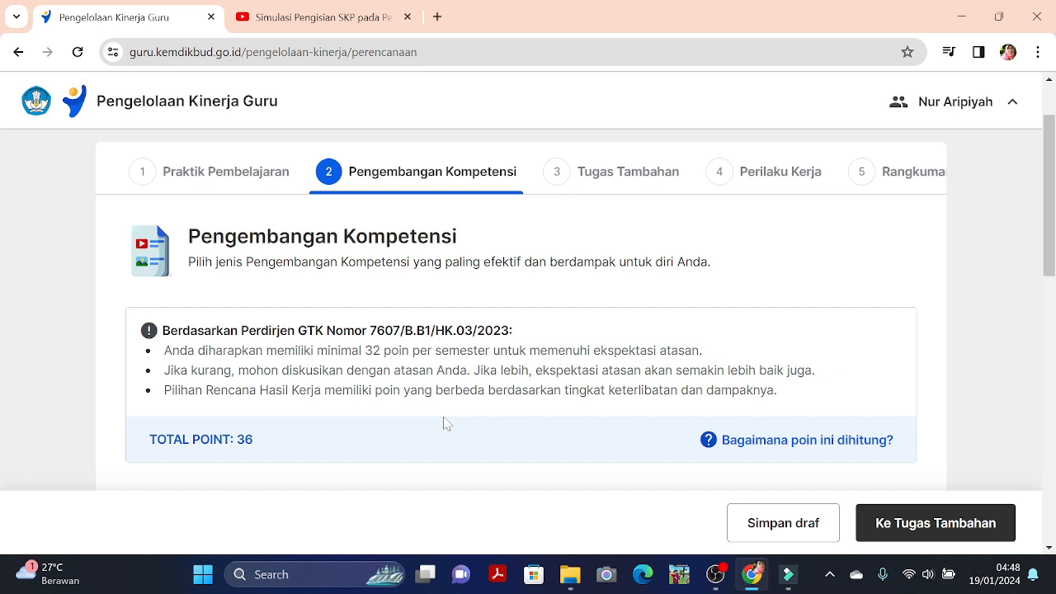
scroll(446, 423, down, 1)
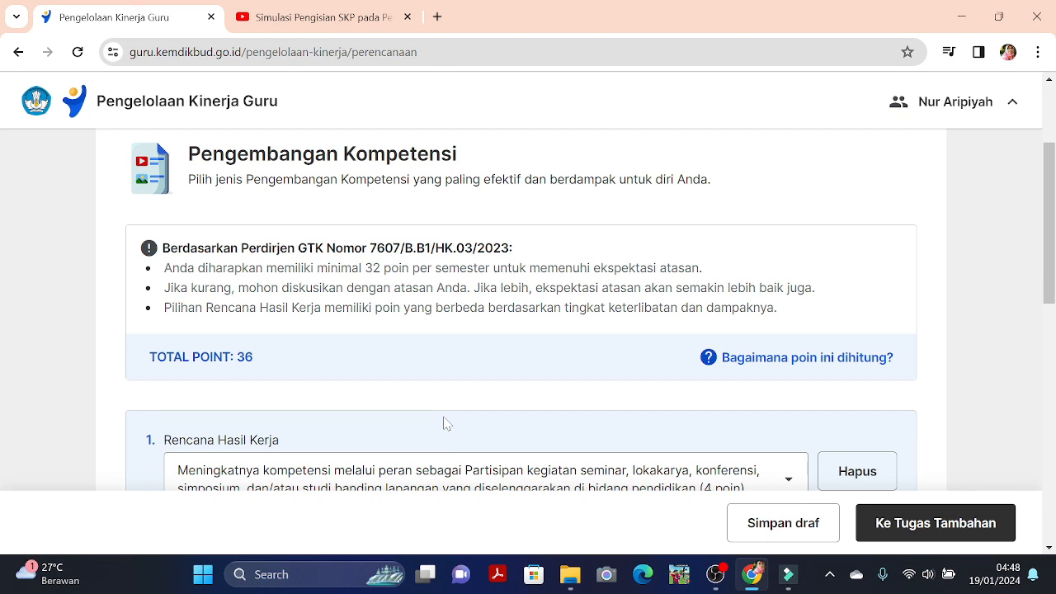
scroll(446, 423, down, 1)
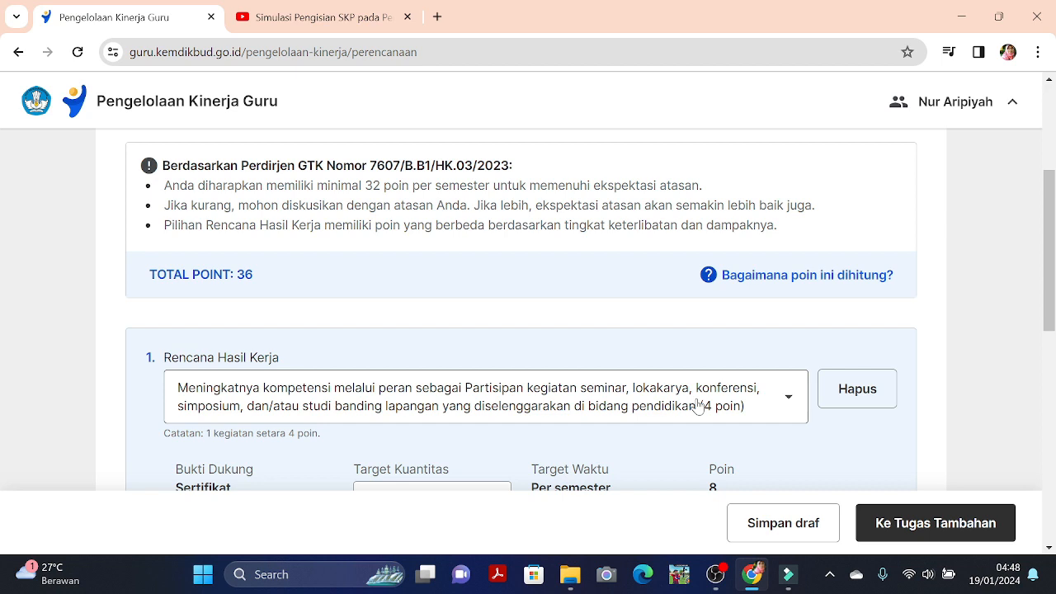
click(858, 398)
click(858, 398)
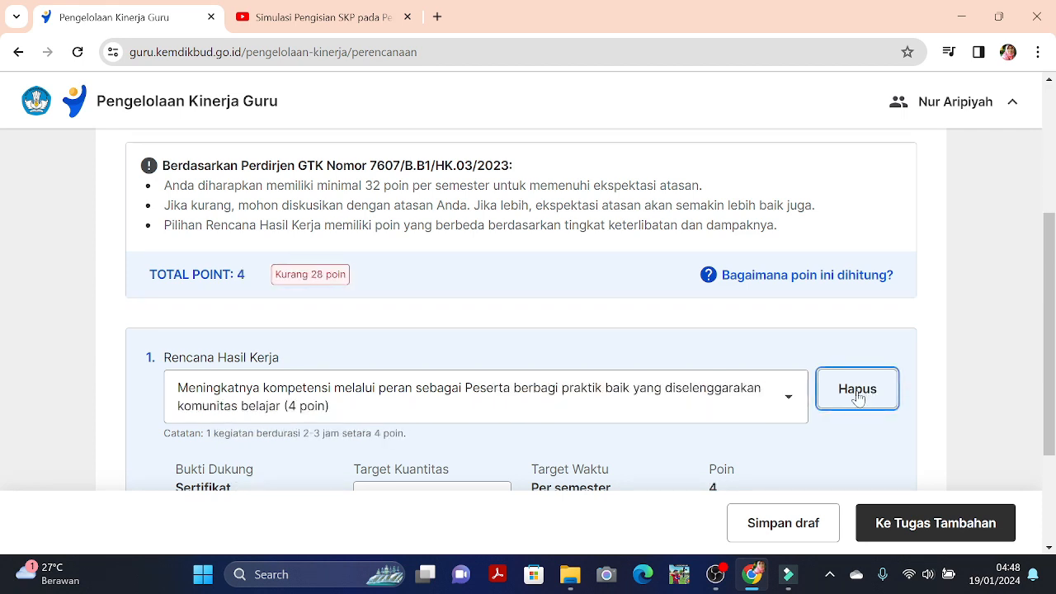
click(858, 399)
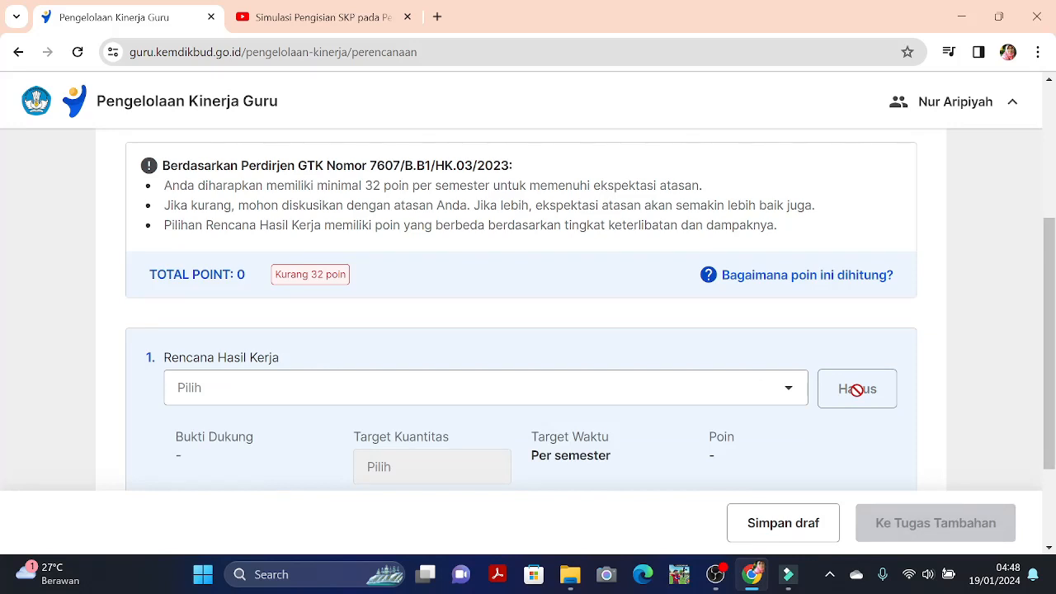
- Review the available Rencana Hasil Kerja options and their point values for the first entry
click(714, 403)
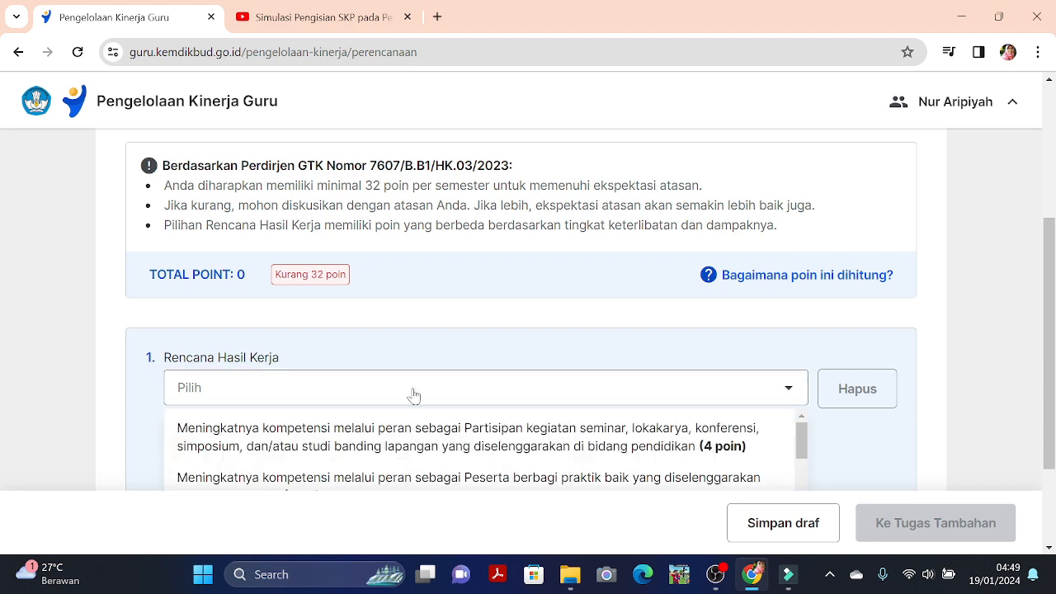
scroll(413, 396, down, 2)
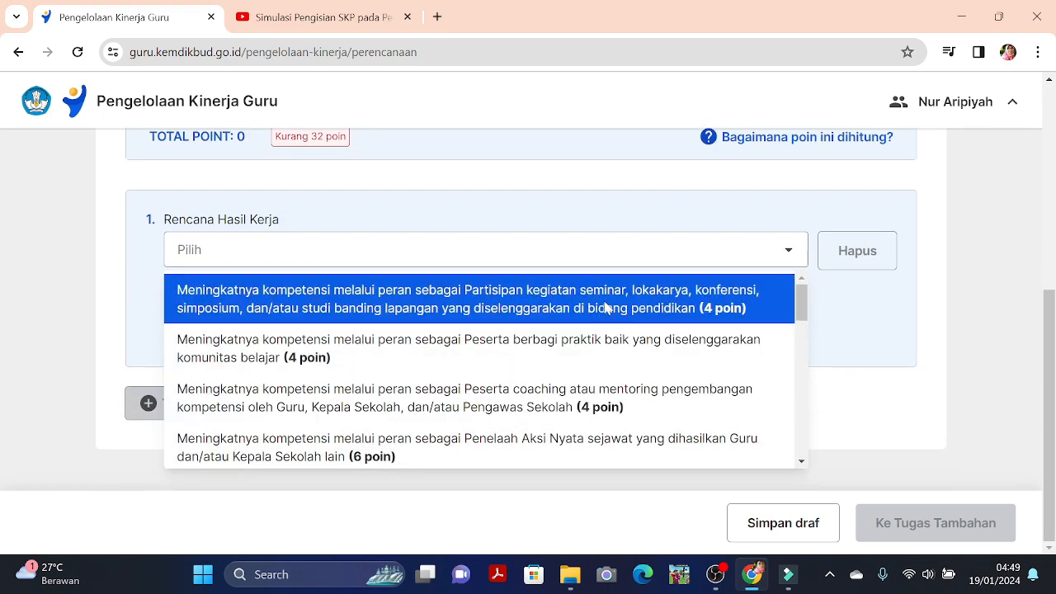
scroll(607, 324, down, 1)
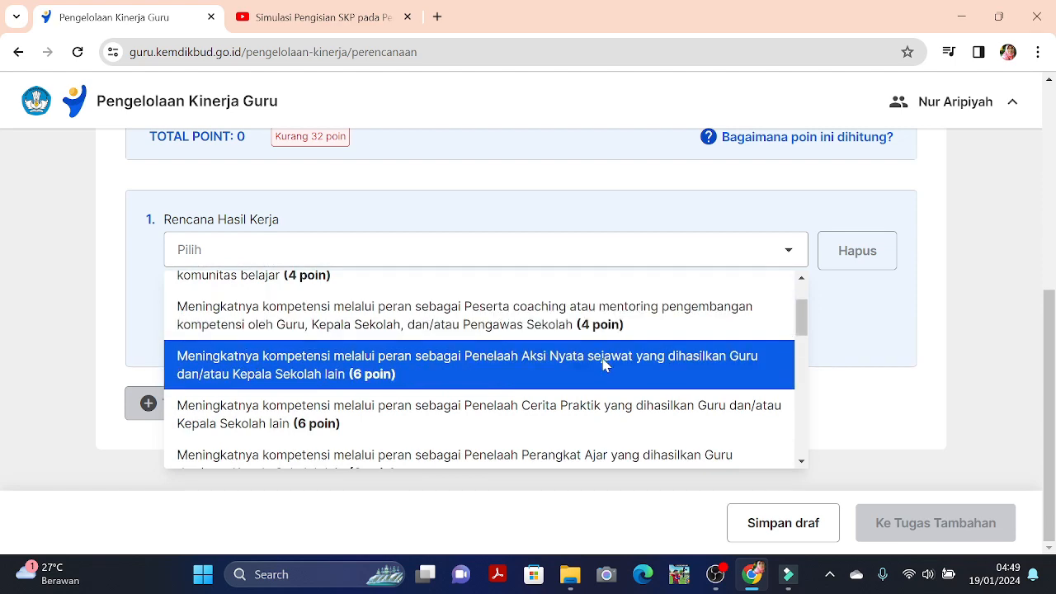
scroll(603, 365, down, 1)
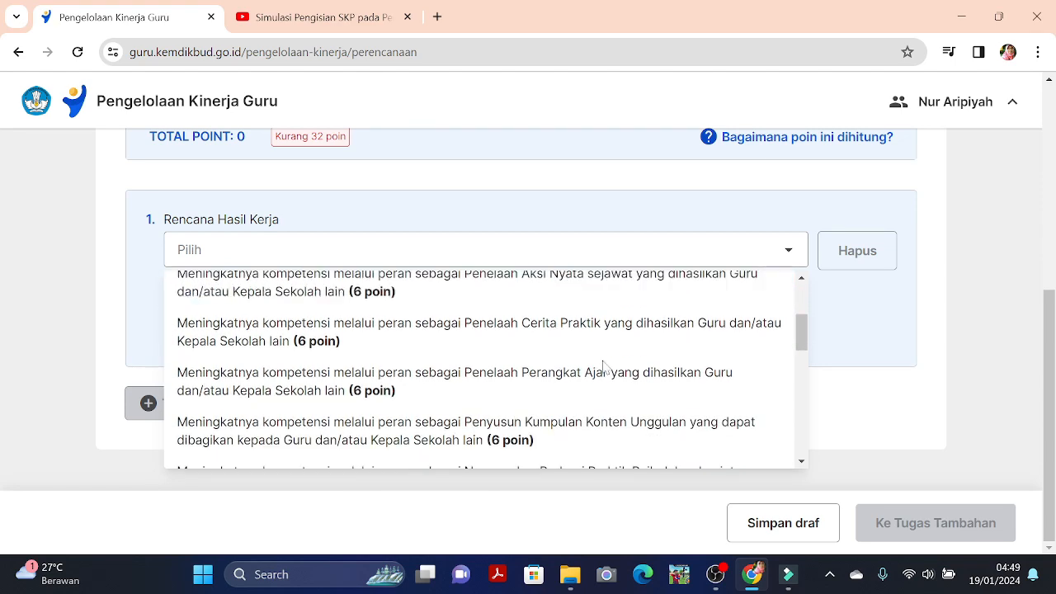
scroll(603, 365, down, 1)
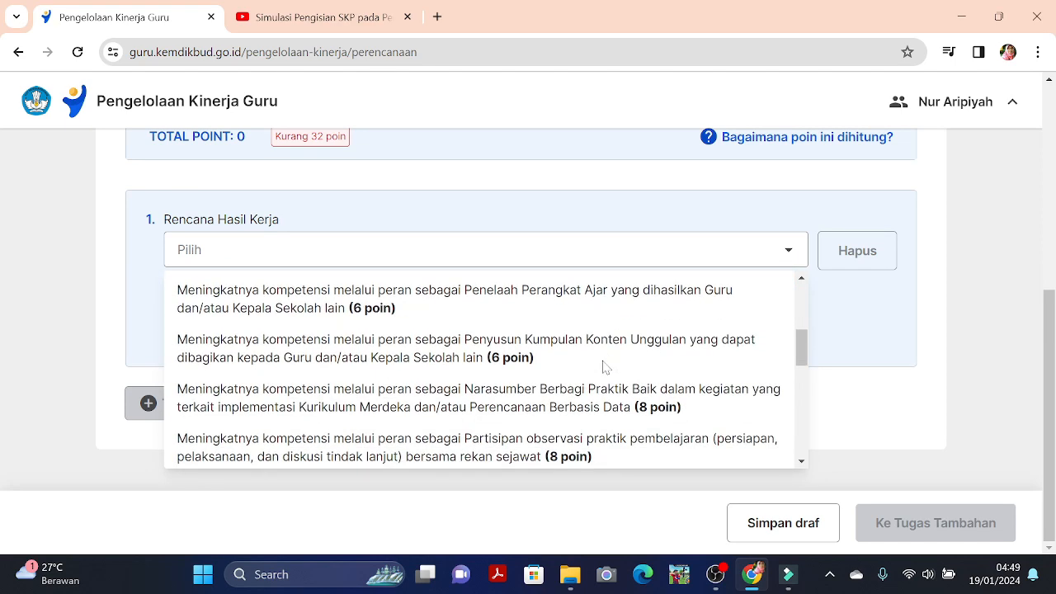
scroll(603, 365, down, 4)
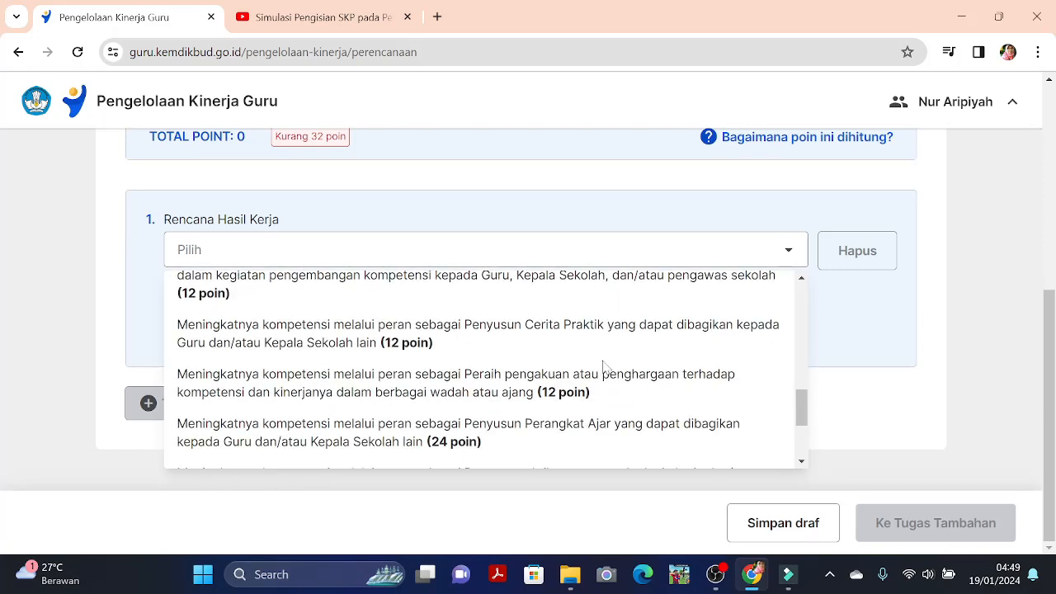
scroll(603, 366, down, 2)
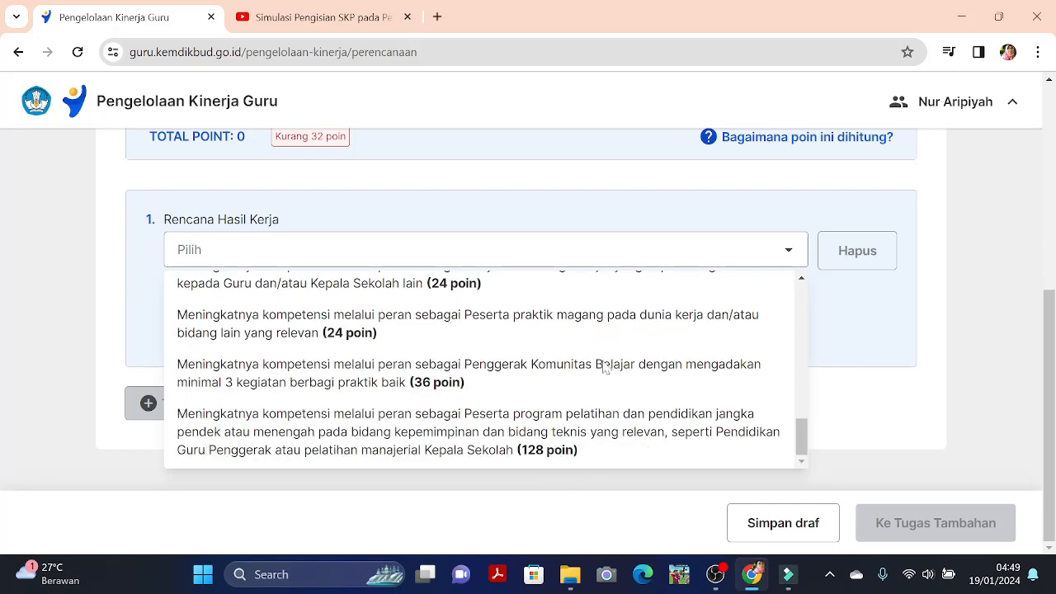
scroll(603, 368, up, 3)
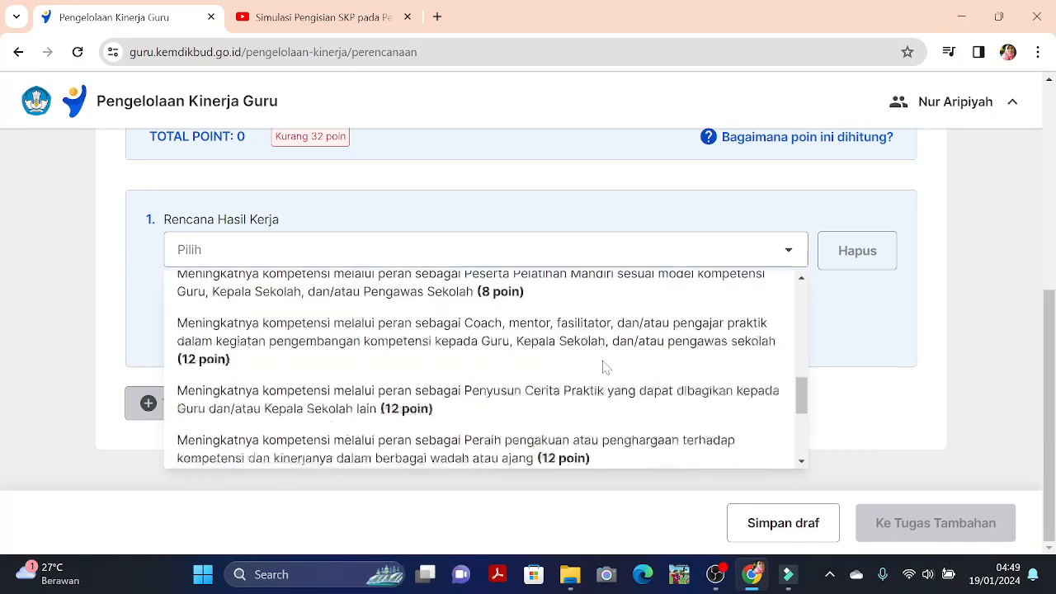
scroll(602, 367, up, 4)
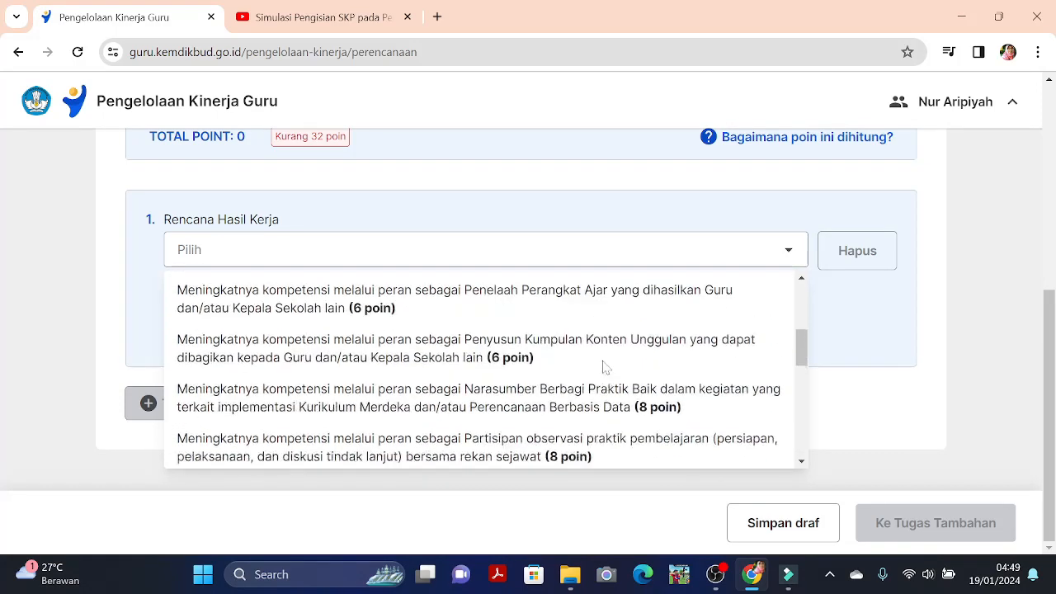
scroll(603, 368, up, 1)
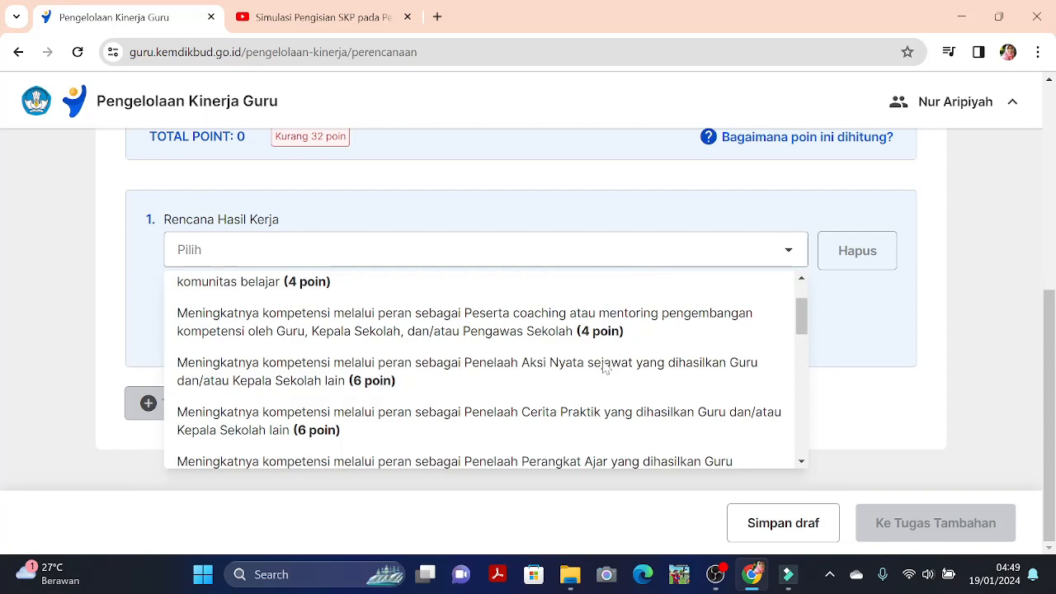
scroll(603, 368, up, 1)
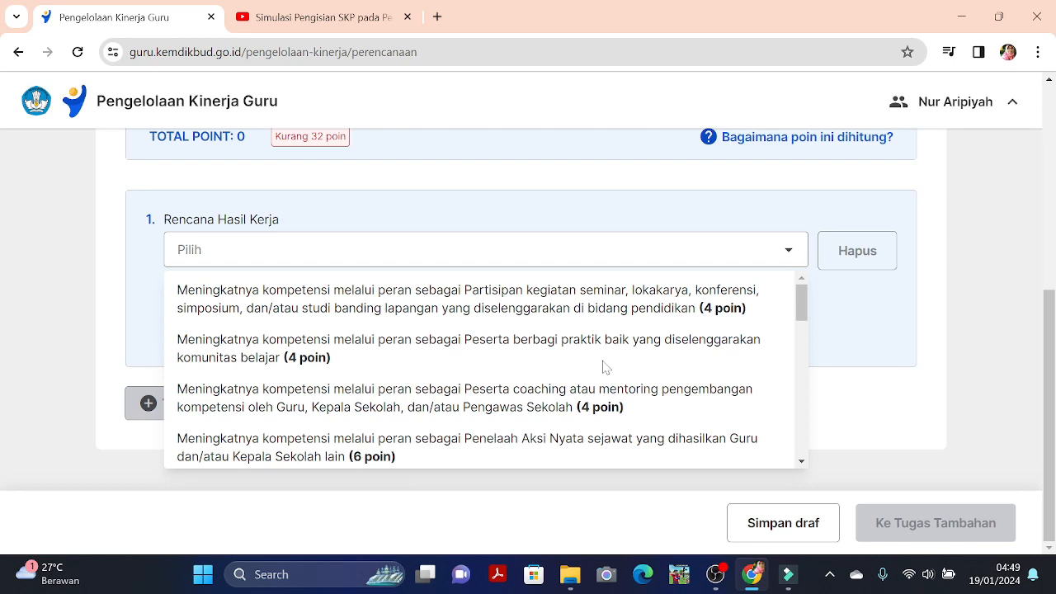
- Set the first Rencana Hasil Kerja to the 4-point role of Partisipan kegiatan seminar, lokakarya, konferensi, simposium, dan/atau studi banding lapangan
scroll(603, 368, up, 1)
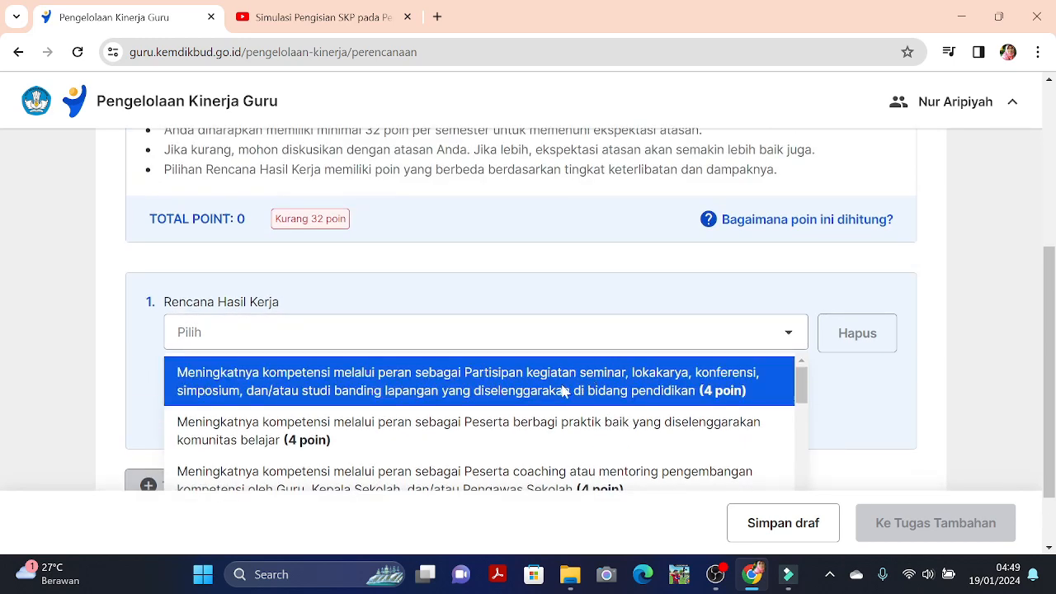
scroll(516, 396, down, 1)
scroll(495, 429, up, 1)
click(557, 391)
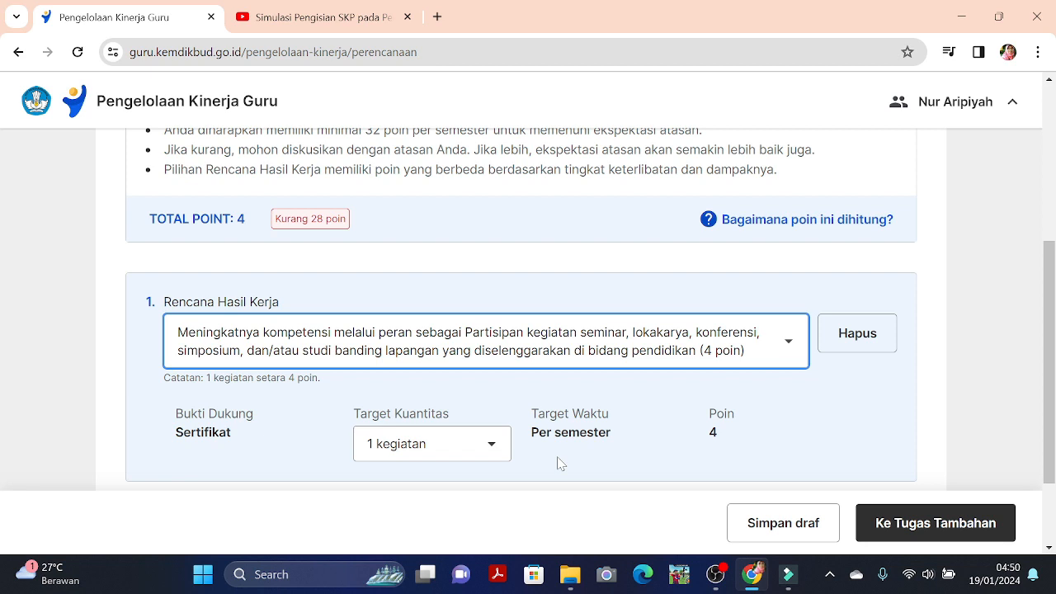
- Set the first entry's Target Kuantitas to 2 kegiatan and check the total points
click(477, 451)
scroll(478, 451, down, 1)
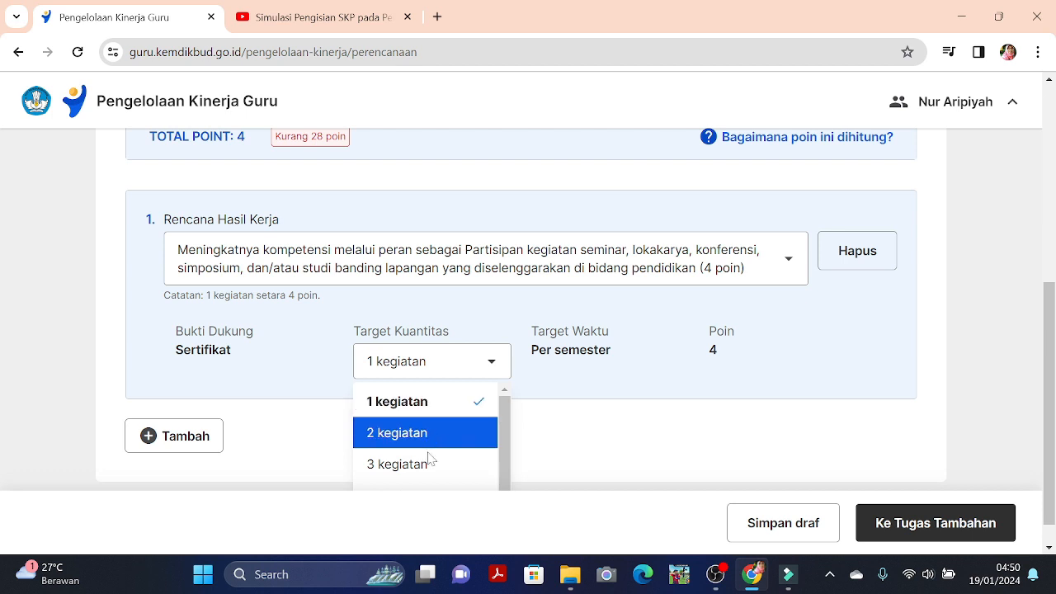
scroll(429, 459, down, 1)
scroll(428, 469, up, 2)
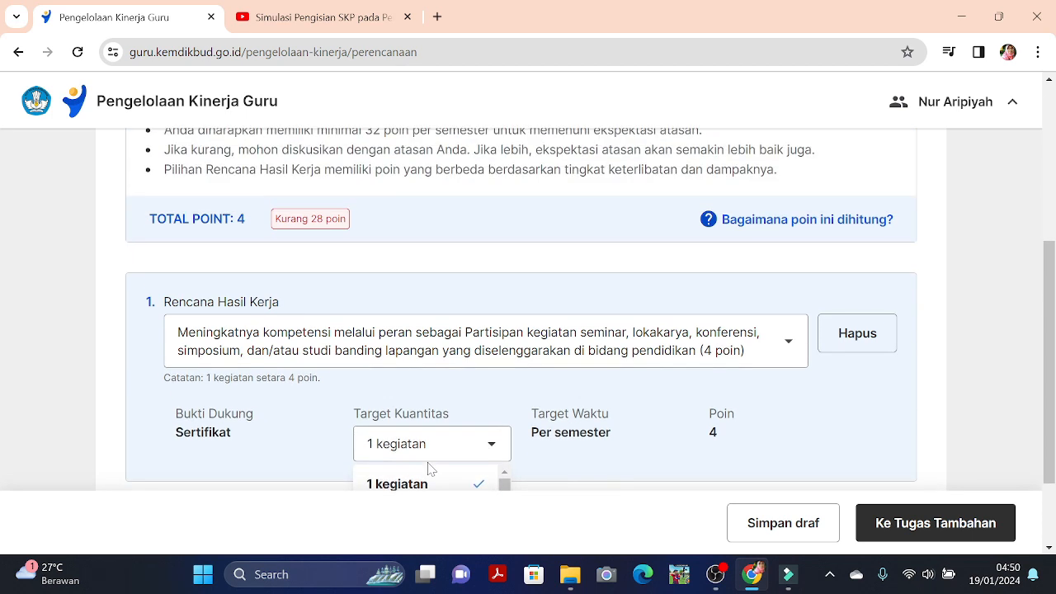
scroll(429, 468, down, 2)
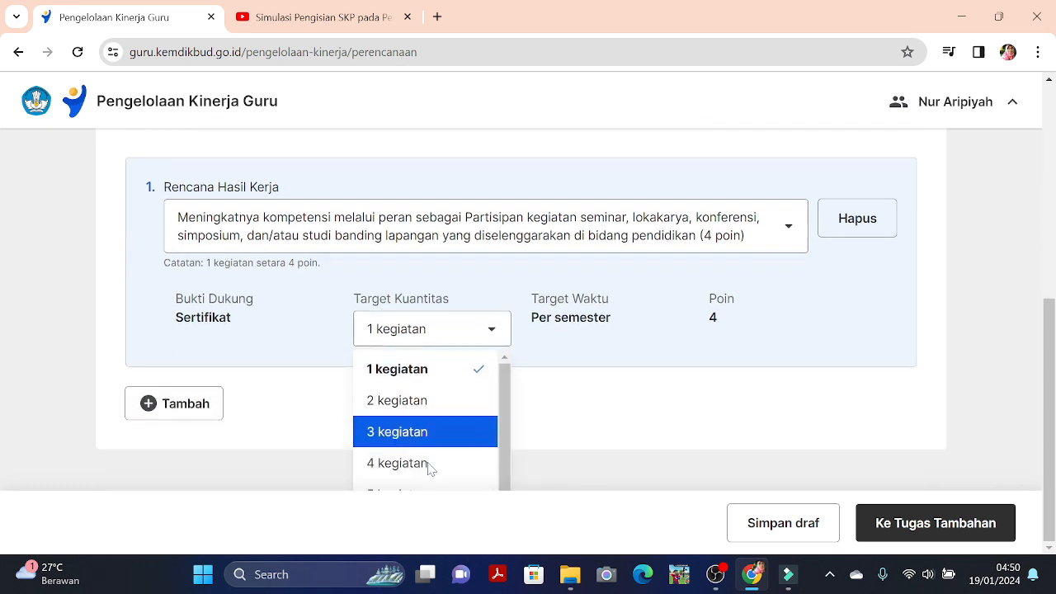
click(441, 407)
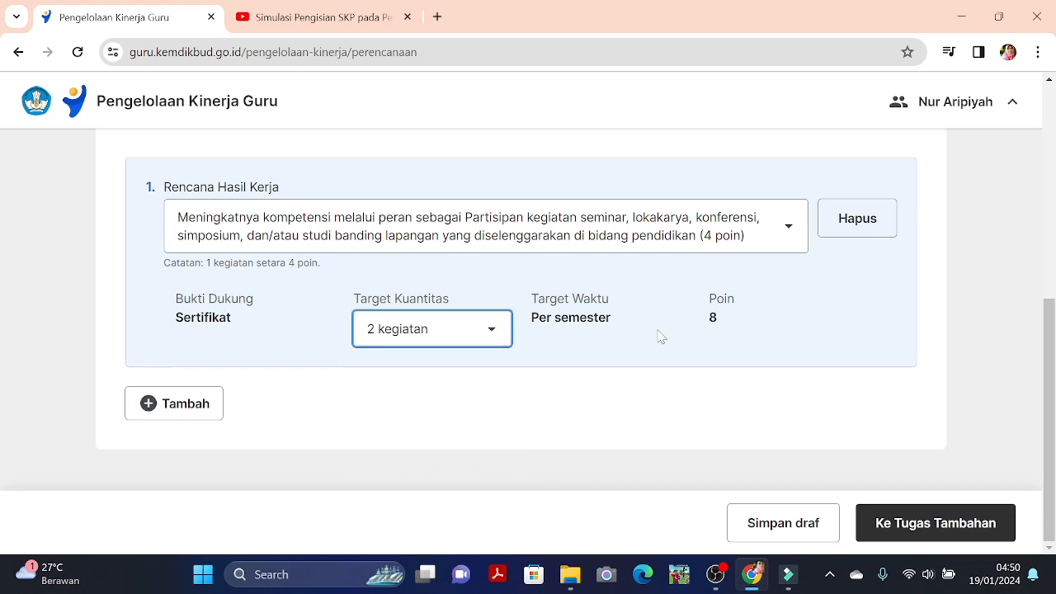
scroll(701, 335, up, 2)
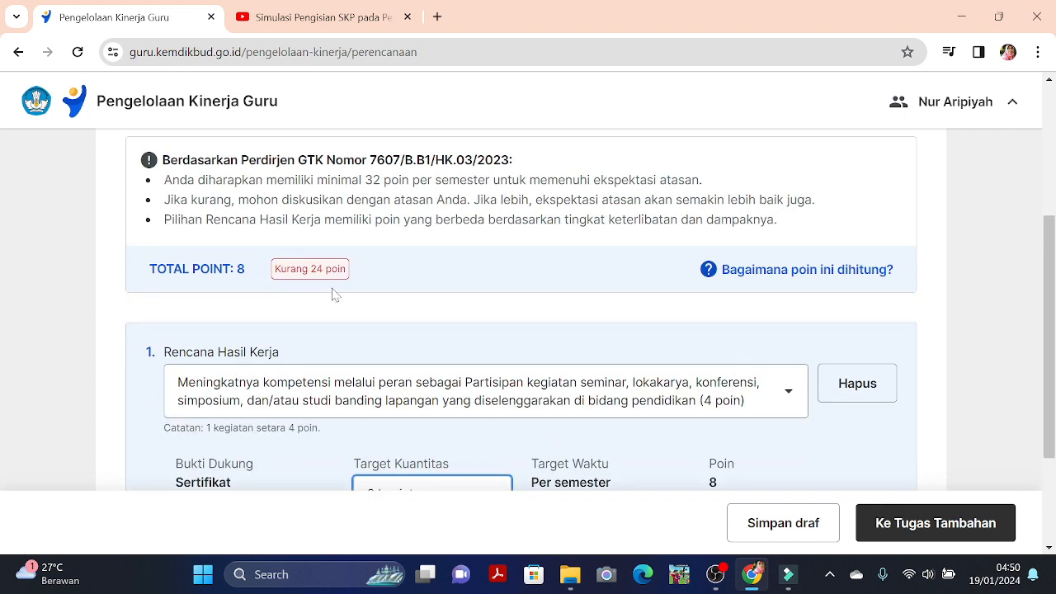
scroll(333, 294, down, 2)
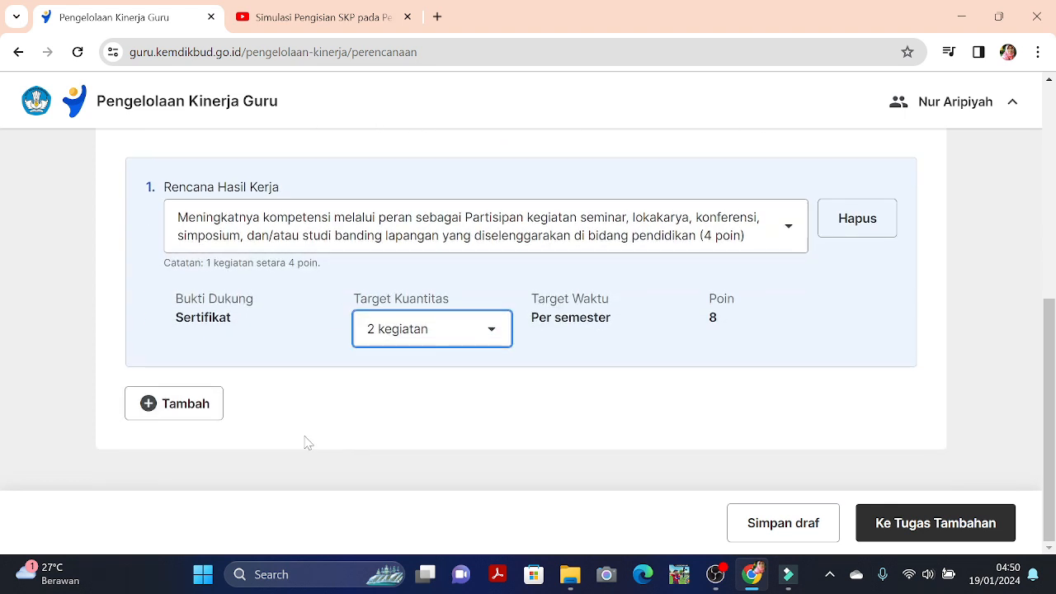
- Add a second Rencana Hasil Kerja with the 8-point role of Peserta Pelatihan Mandiri sesuai model kompetensi Guru, Kepala Sekolah, dan/atau Pengawas Sekolah
click(165, 408)
scroll(458, 439, down, 2)
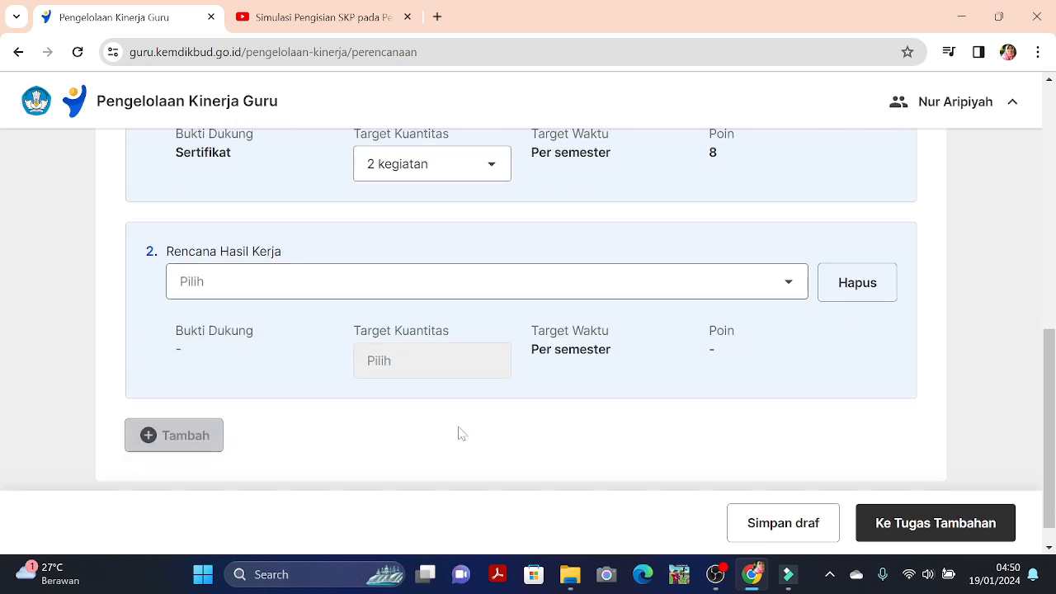
click(523, 285)
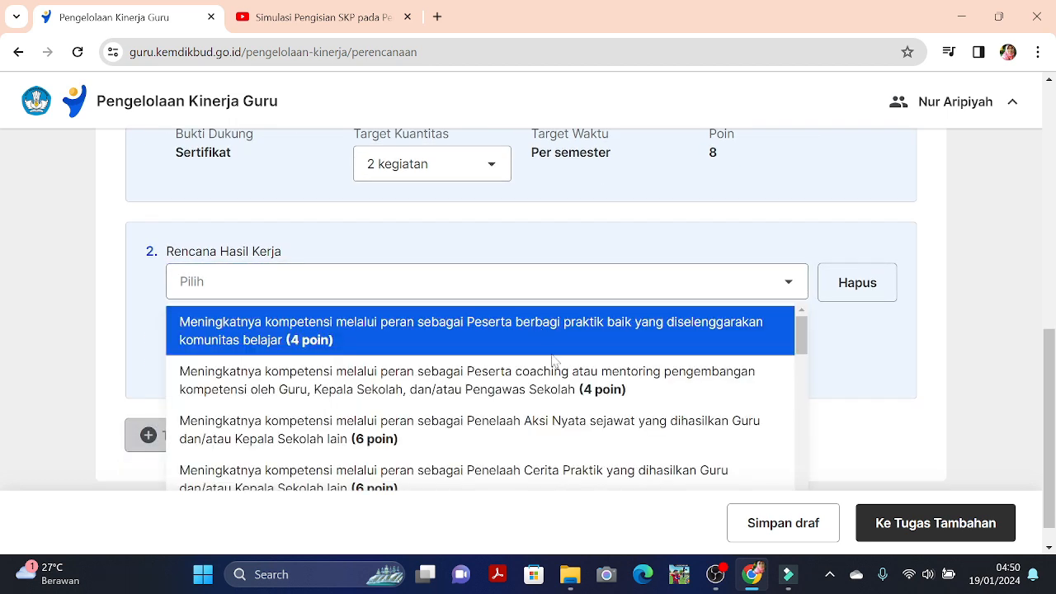
scroll(553, 361, down, 1)
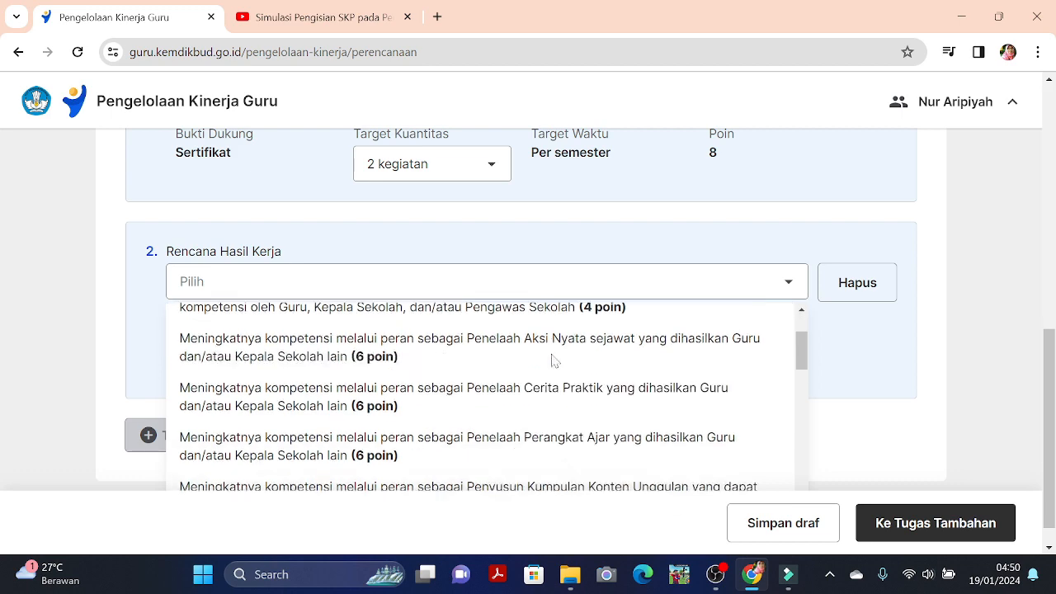
scroll(552, 361, up, 1)
scroll(553, 360, down, 3)
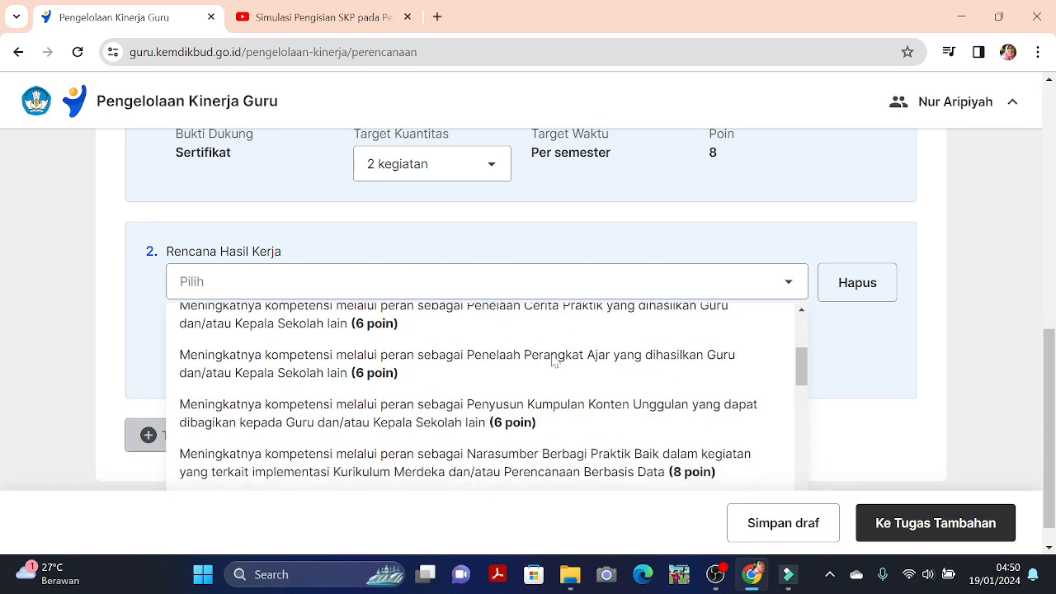
scroll(553, 361, down, 2)
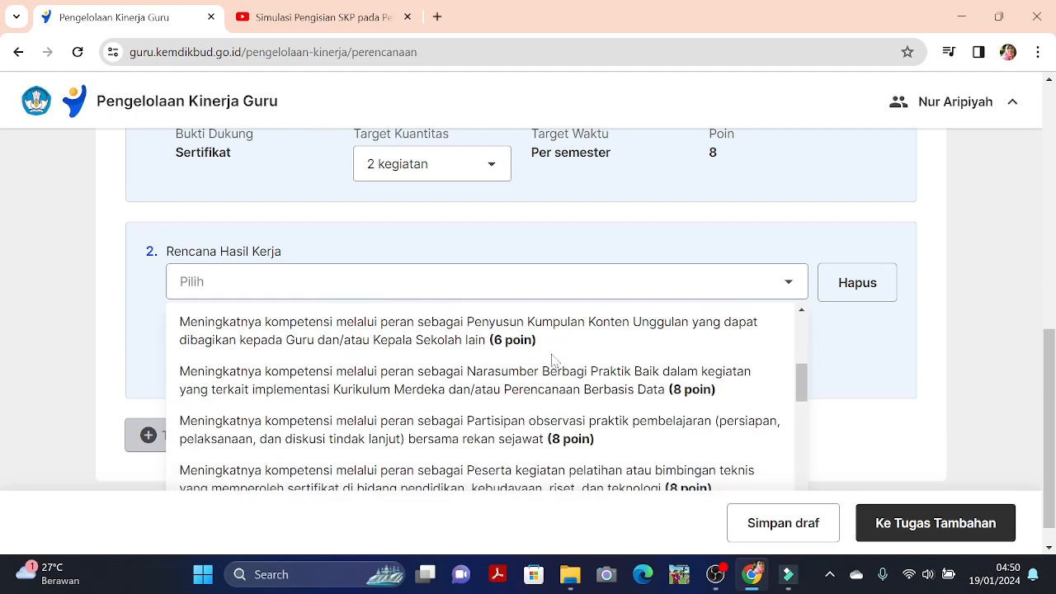
scroll(554, 360, down, 1)
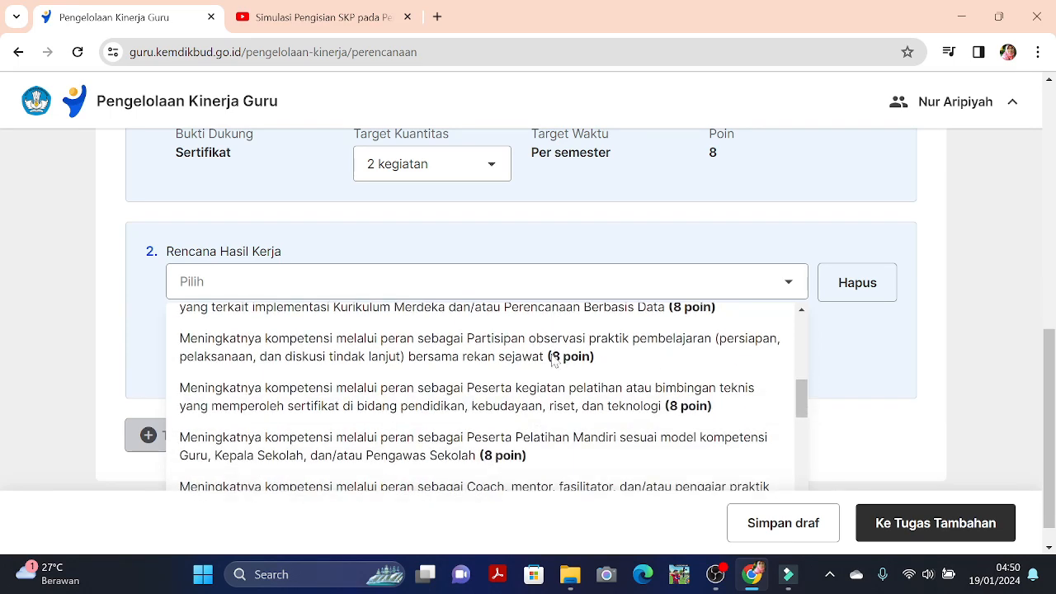
scroll(554, 360, down, 1)
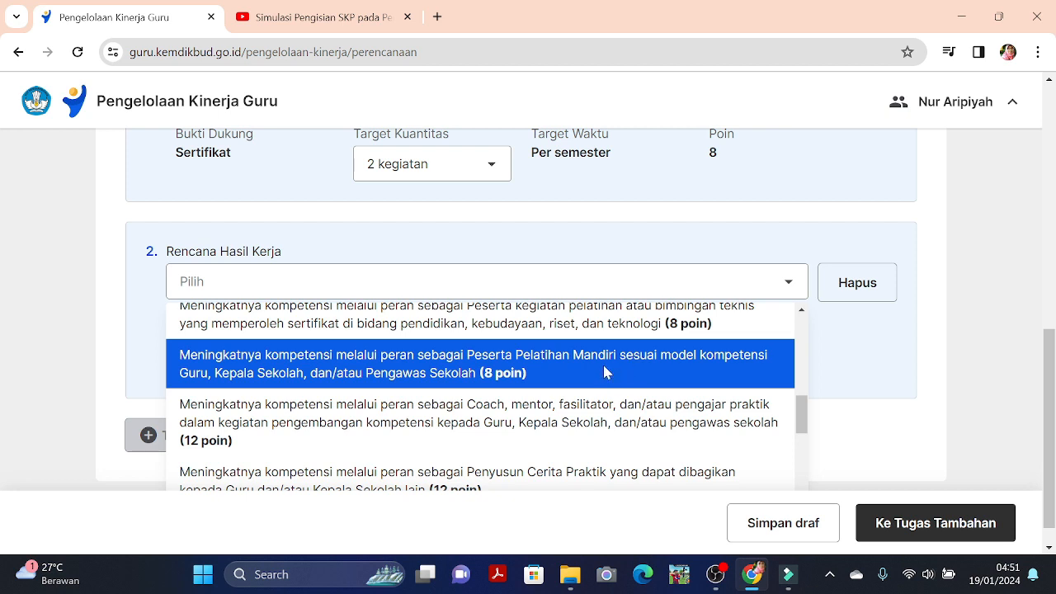
click(603, 364)
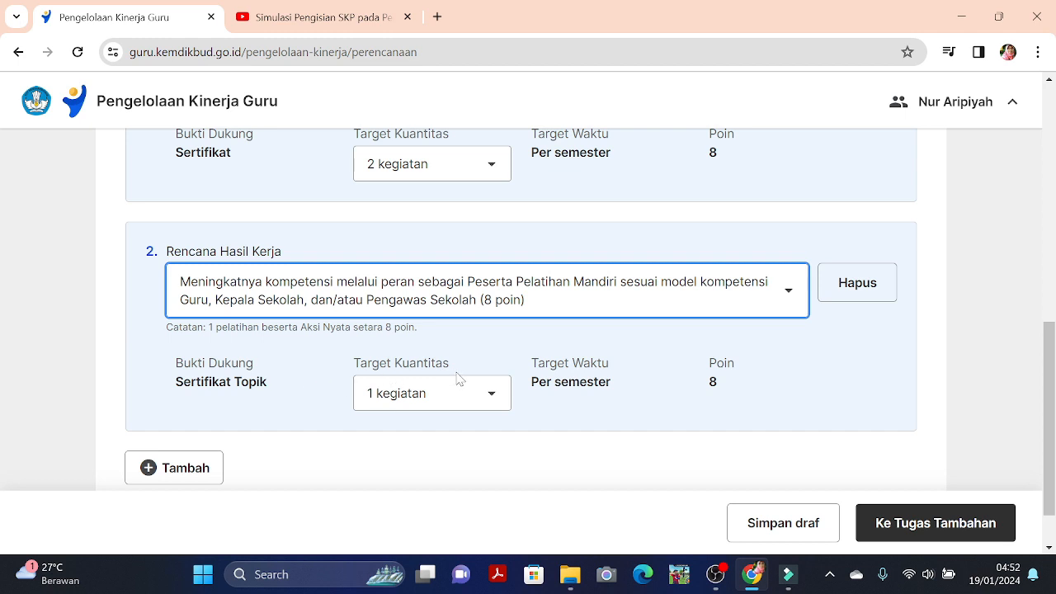
- Set the Pelatihan Mandiri entry's Target Kuantitas to 2 kegiatan and check the points still lacking
click(495, 394)
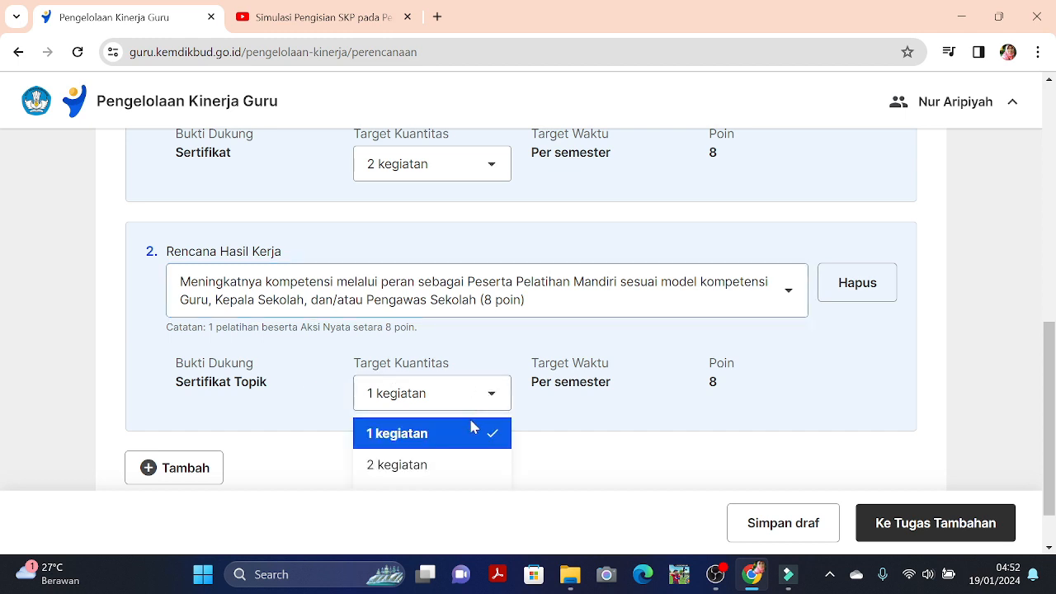
scroll(472, 427, down, 1)
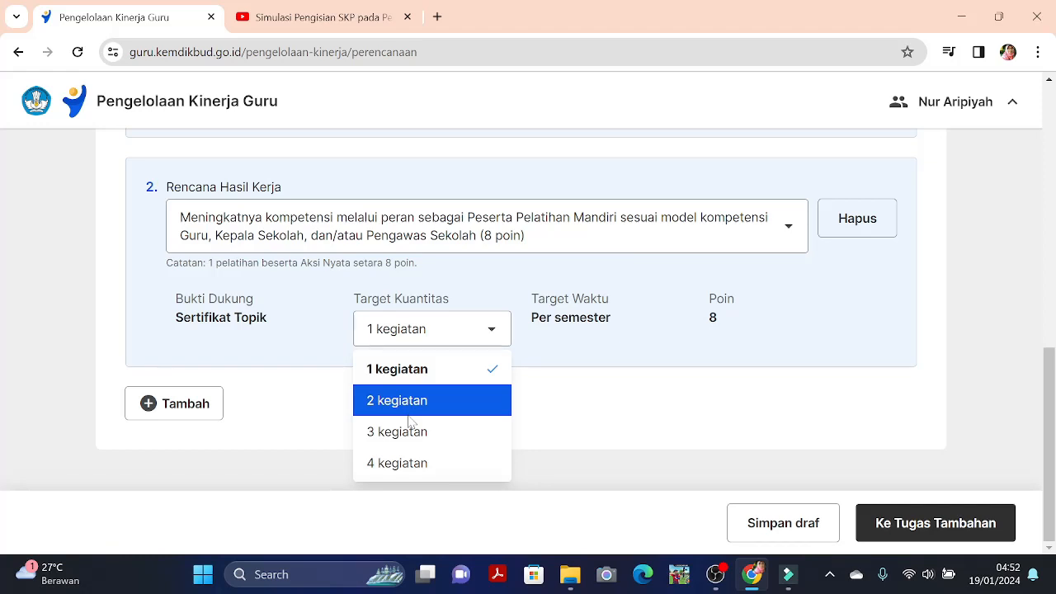
click(458, 409)
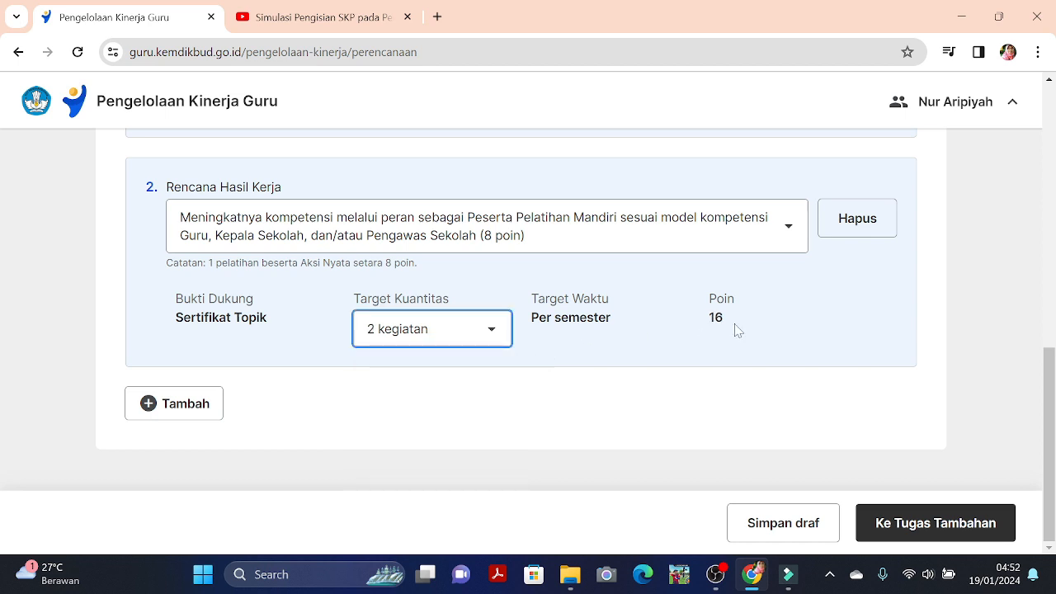
scroll(734, 330, up, 3)
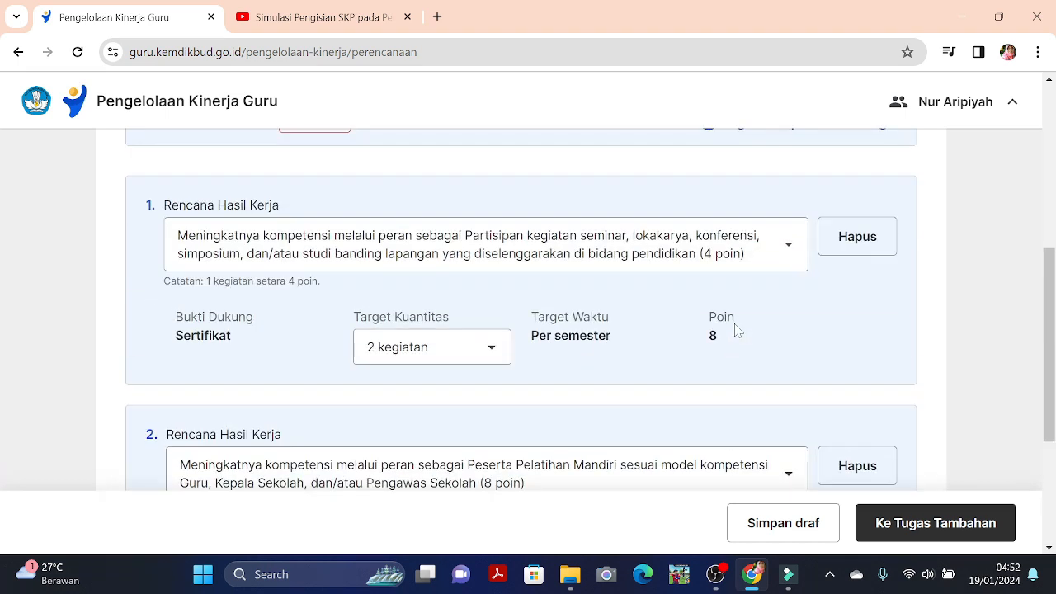
scroll(568, 370, up, 2)
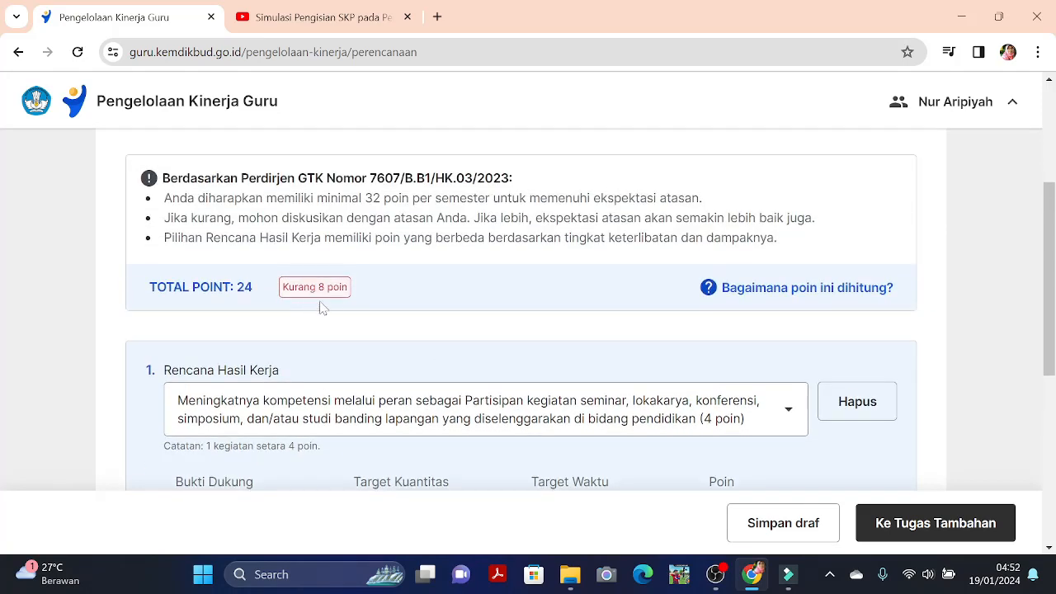
scroll(338, 306, down, 4)
scroll(338, 305, down, 1)
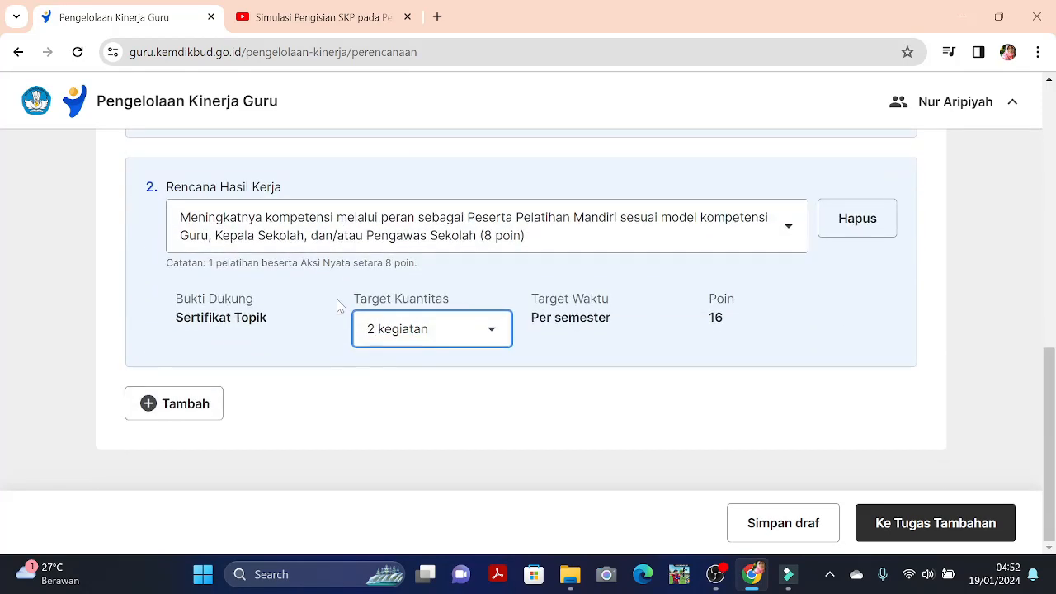
- Add a third Rencana Hasil Kerja entry and examine the available roles and their points up to the 128-point option
click(173, 409)
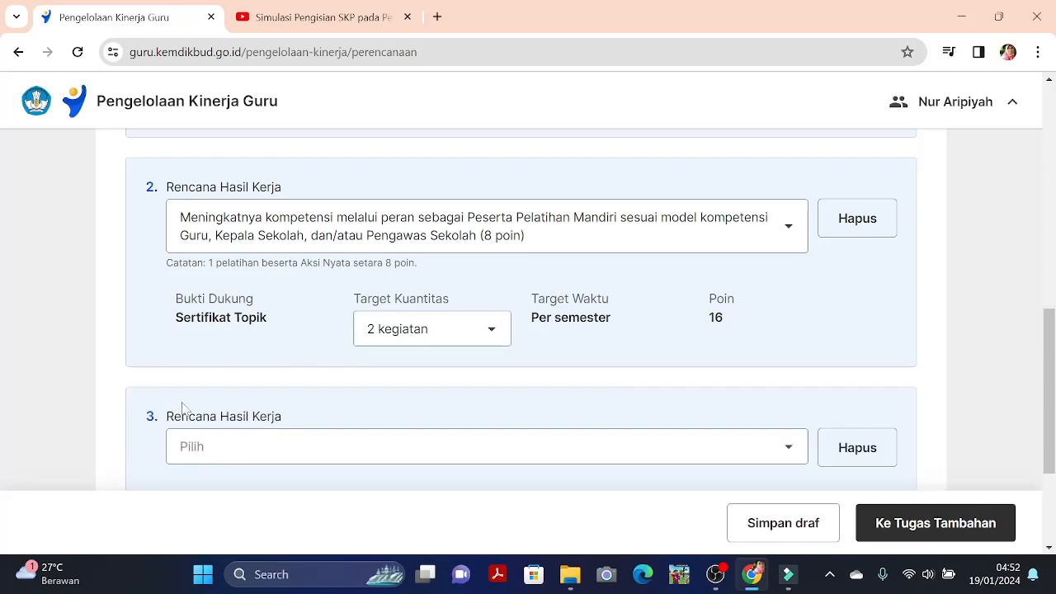
scroll(410, 396, down, 3)
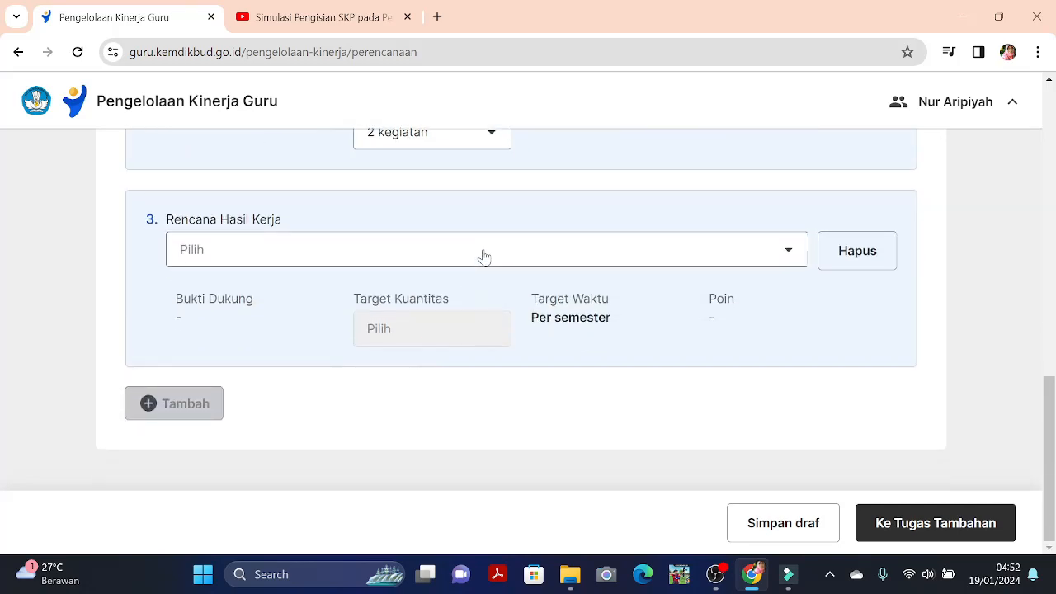
click(480, 257)
scroll(515, 375, down, 1)
scroll(516, 380, down, 2)
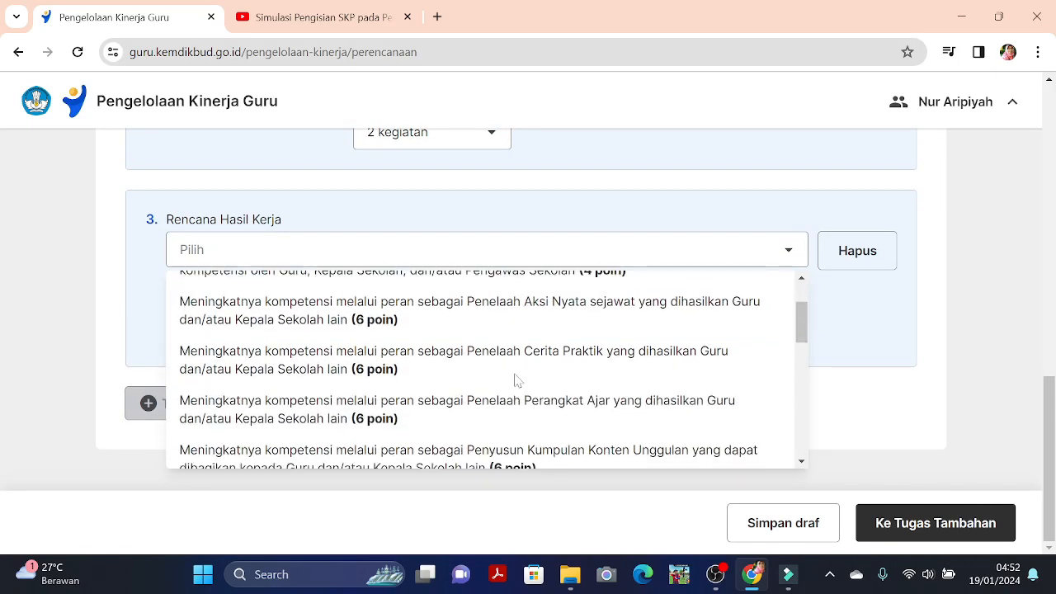
scroll(516, 380, down, 1)
scroll(515, 379, down, 3)
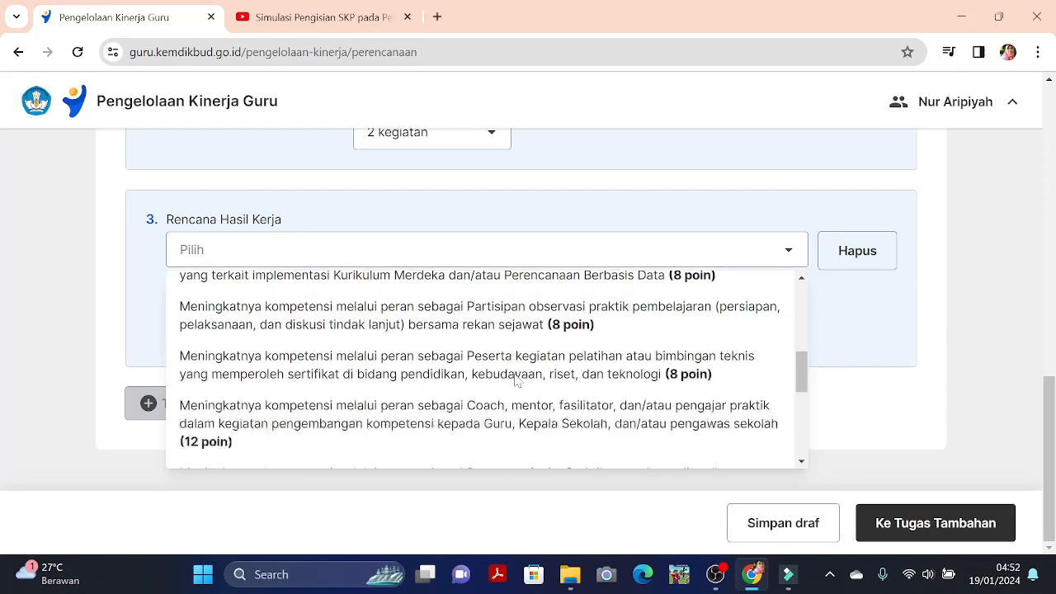
scroll(516, 379, down, 4)
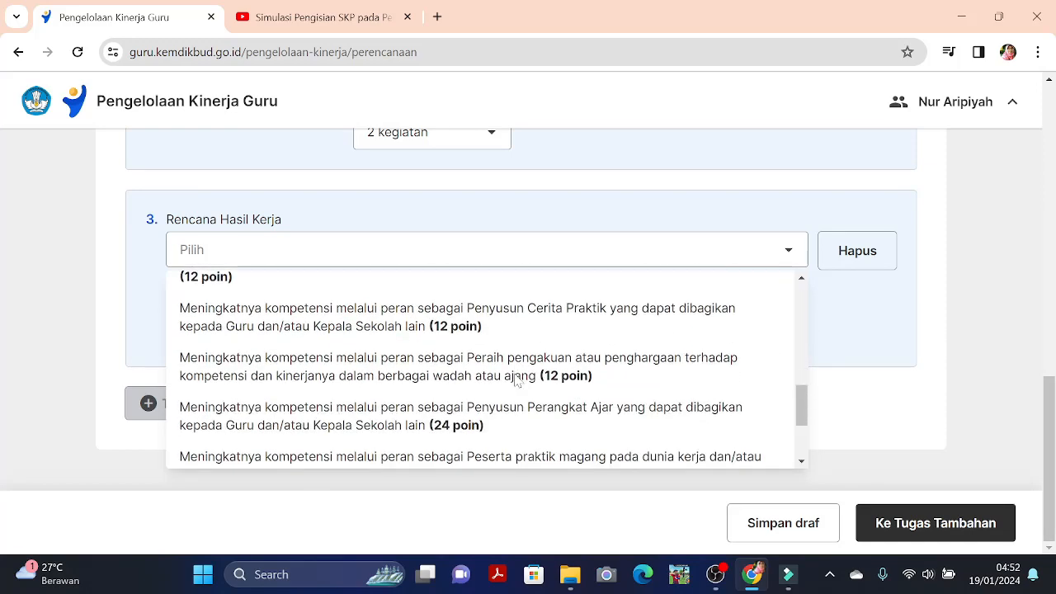
scroll(517, 379, down, 3)
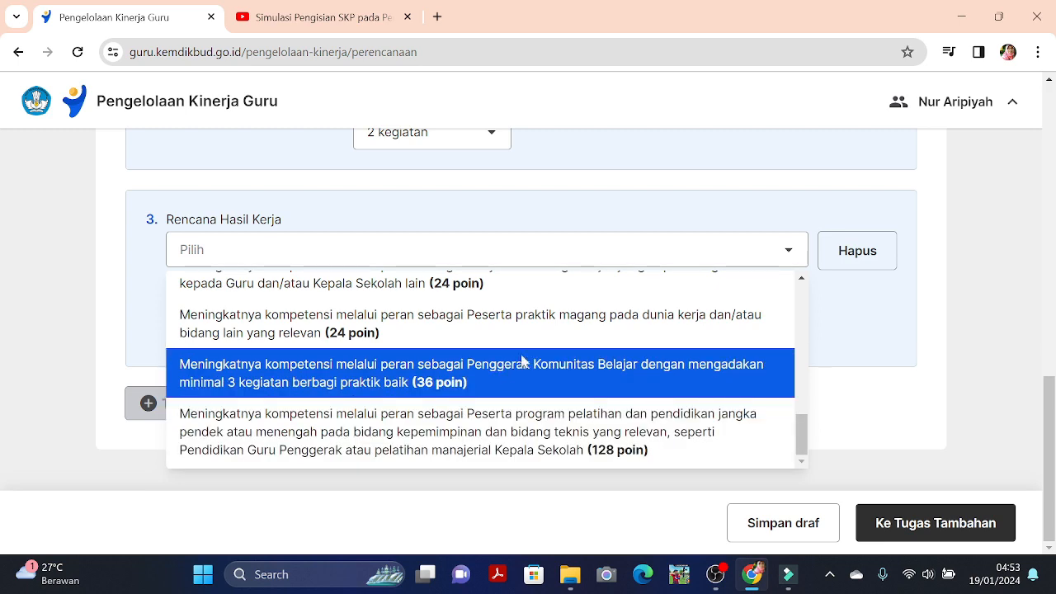
scroll(551, 345, up, 1)
scroll(551, 345, up, 2)
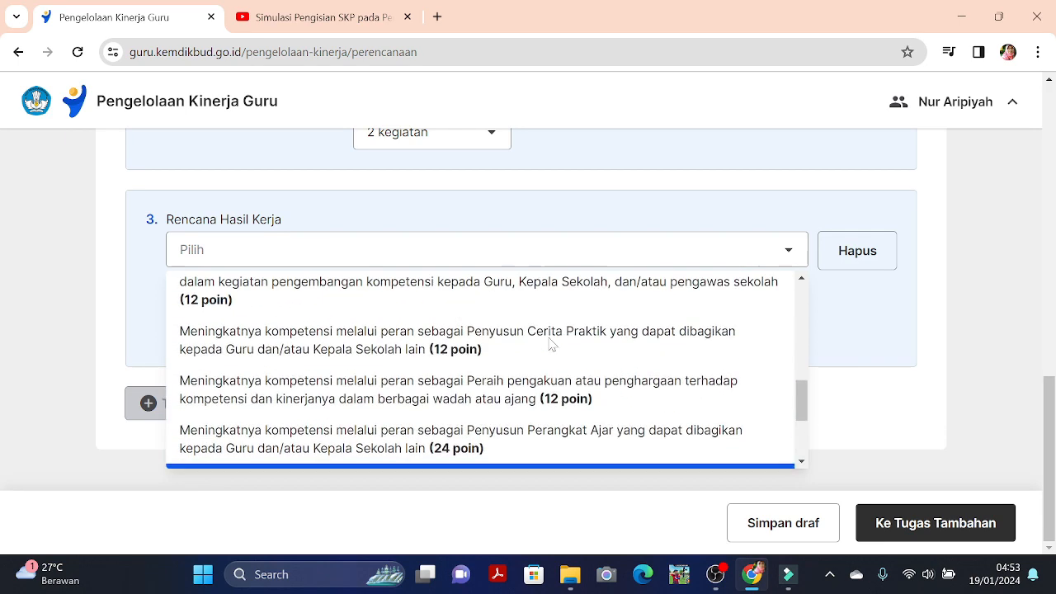
scroll(554, 355, up, 2)
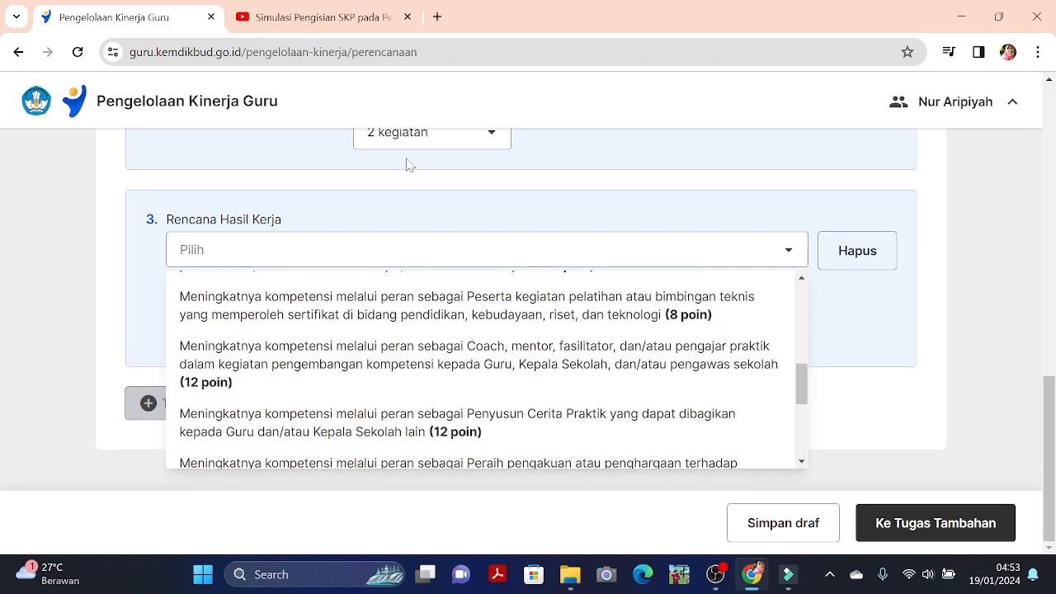
- Check the points still lacking and set the third Rencana Hasil Kerja to the 12-point role of Penyusun Cerita Praktik
scroll(404, 161, up, 10)
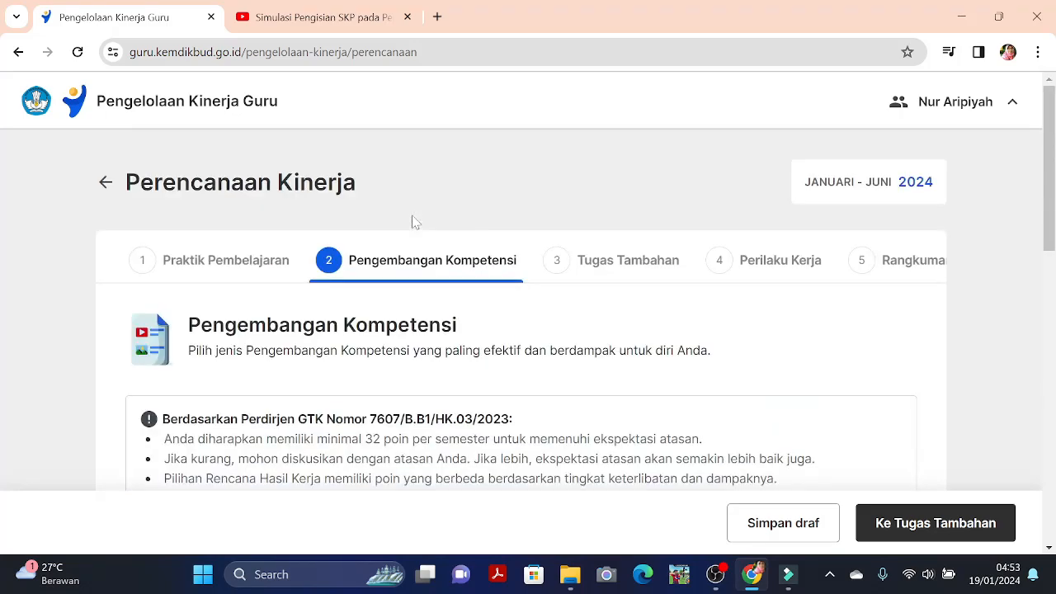
scroll(415, 223, down, 10)
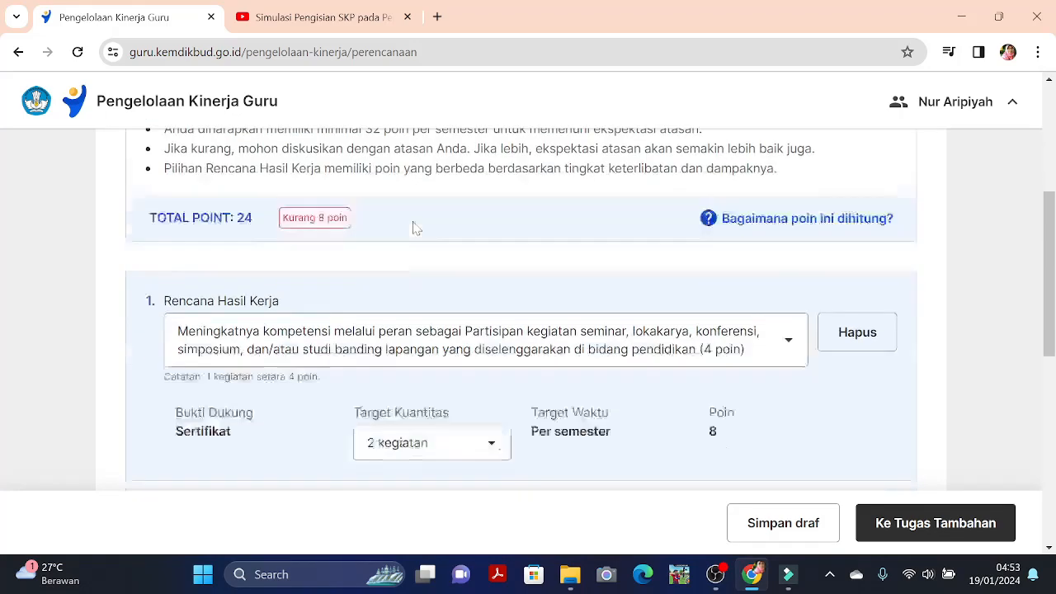
scroll(414, 236, down, 1)
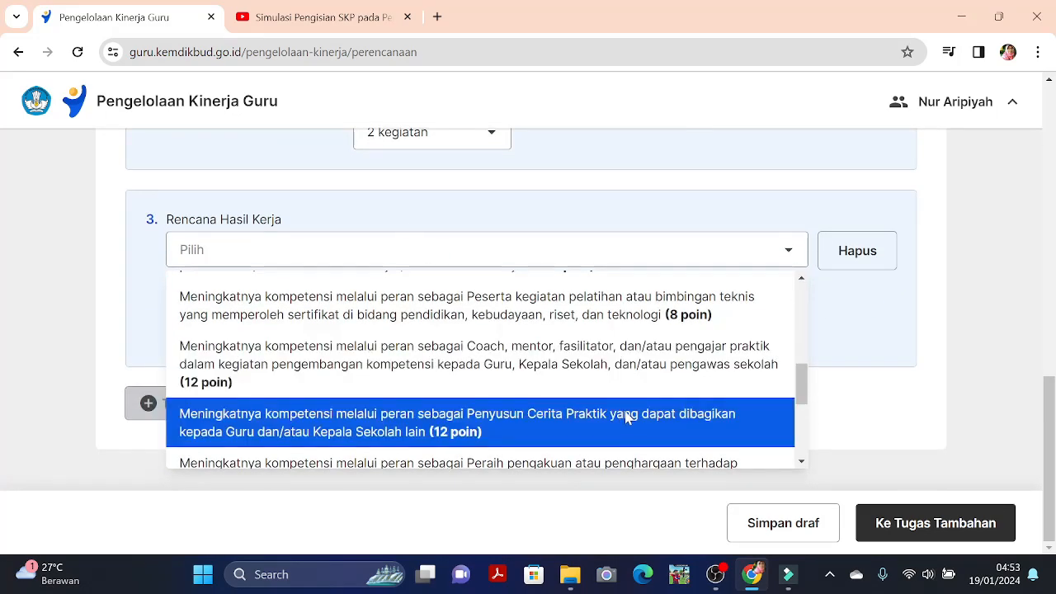
scroll(634, 429, down, 1)
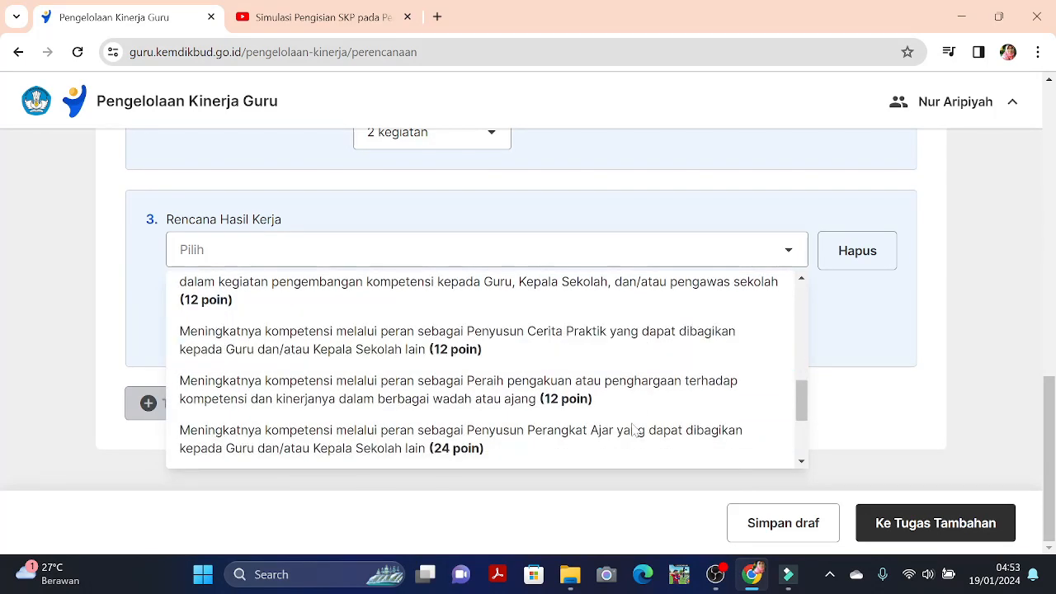
scroll(578, 425, up, 1)
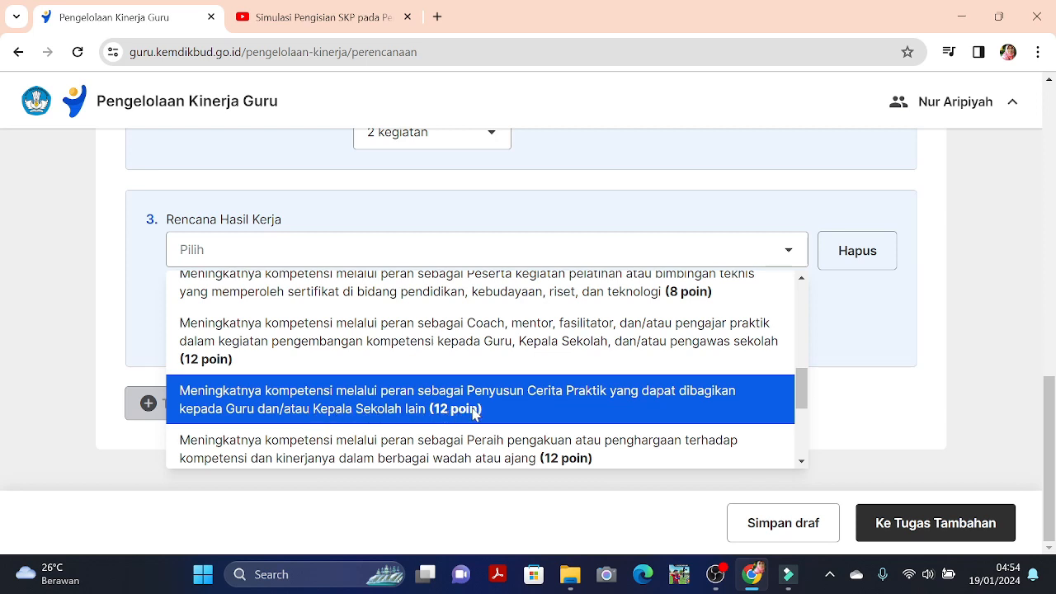
click(513, 409)
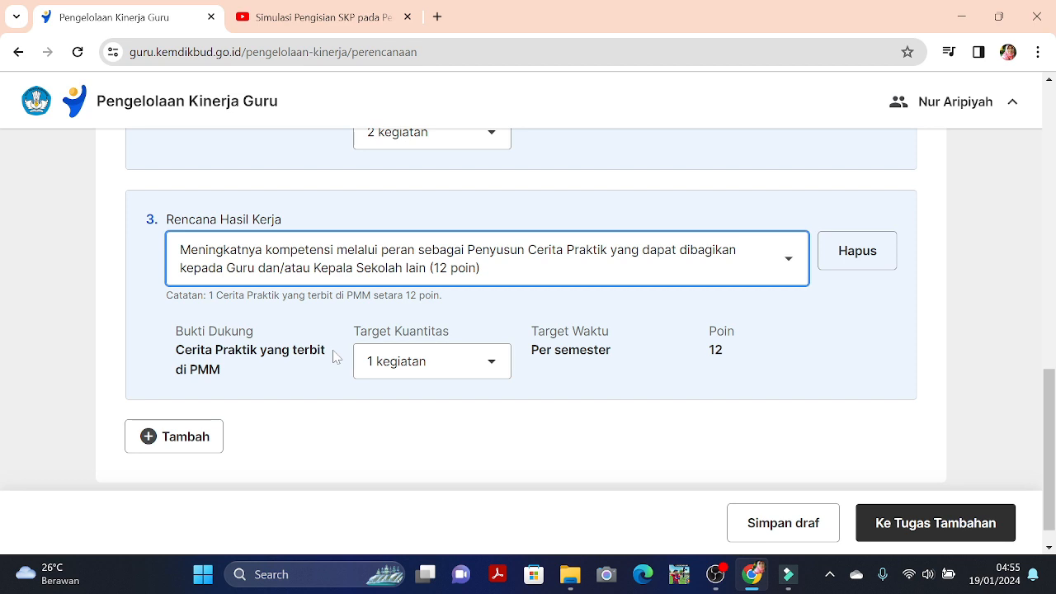
- Change the third Rencana Hasil Kerja to the 24-point role of Penyusun Perangkat Ajar yang dapat dibagikan kepada Guru dan/atau Kepala Sekolah lain
click(523, 270)
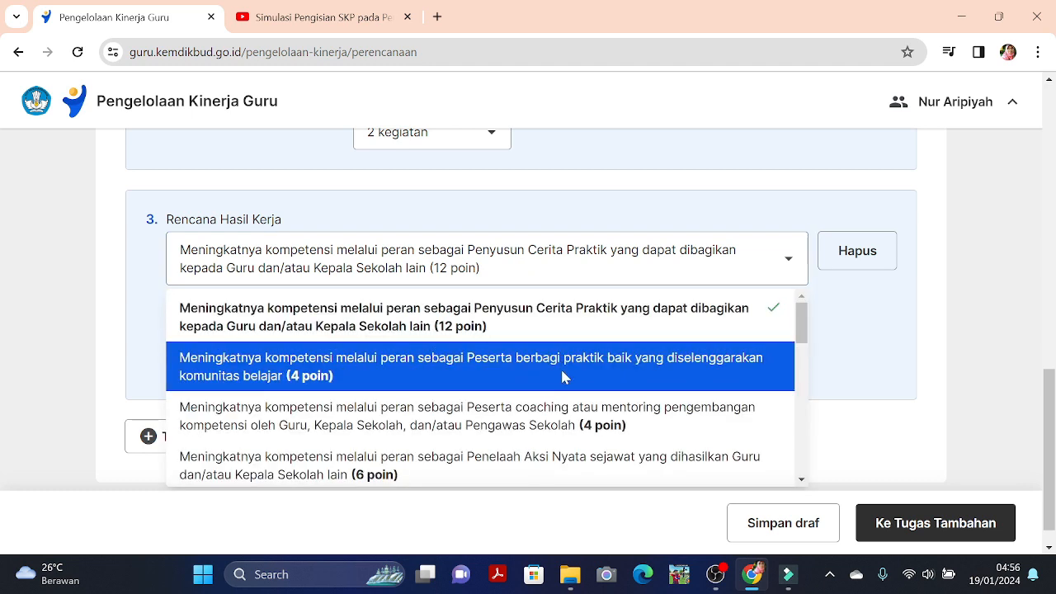
scroll(565, 387, down, 1)
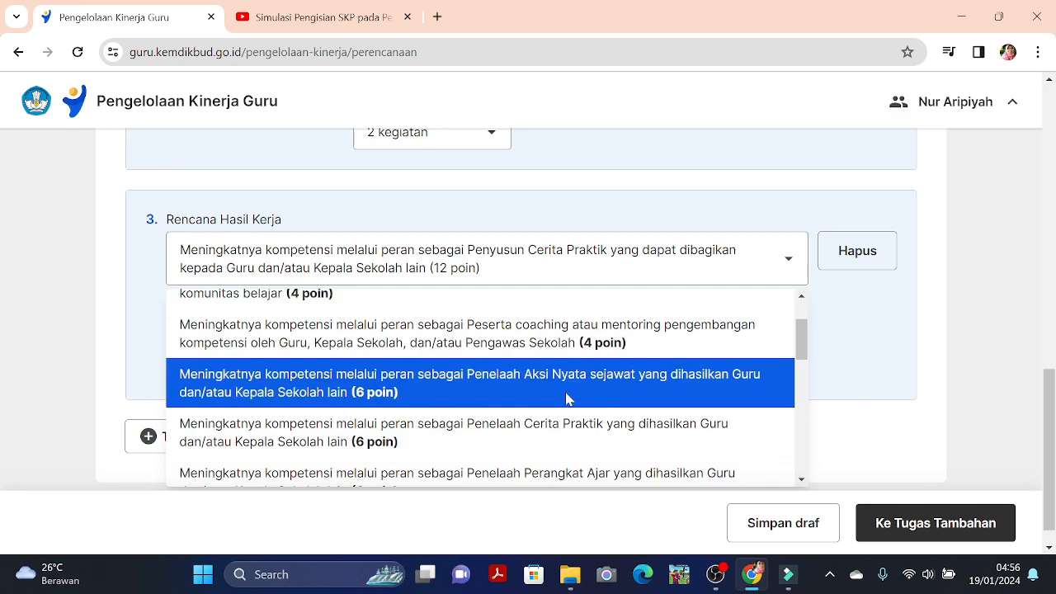
scroll(567, 398, down, 1)
scroll(568, 399, down, 1)
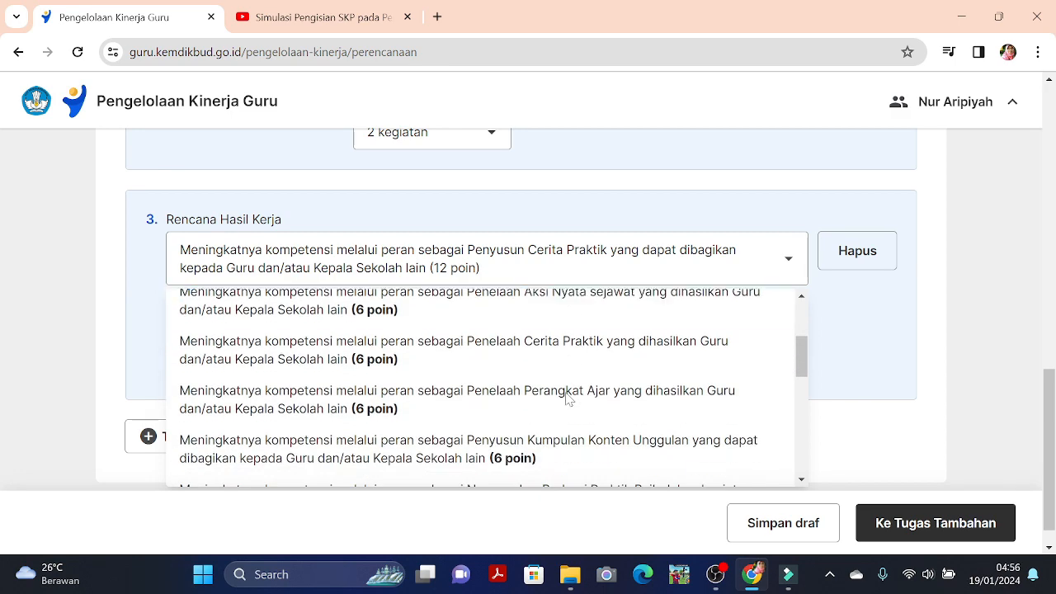
scroll(568, 399, down, 1)
scroll(568, 399, down, 2)
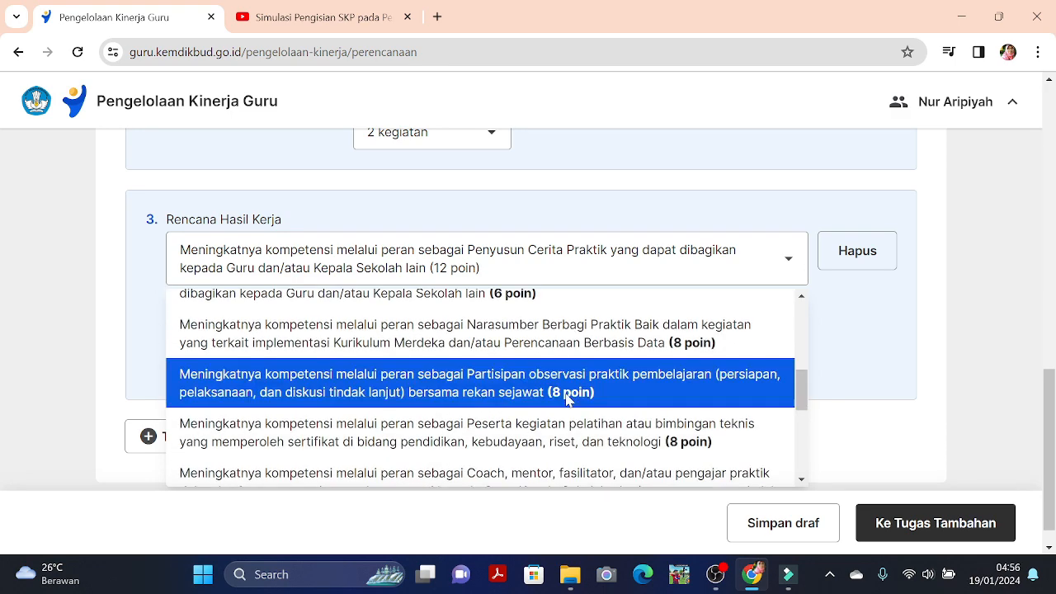
scroll(568, 399, down, 1)
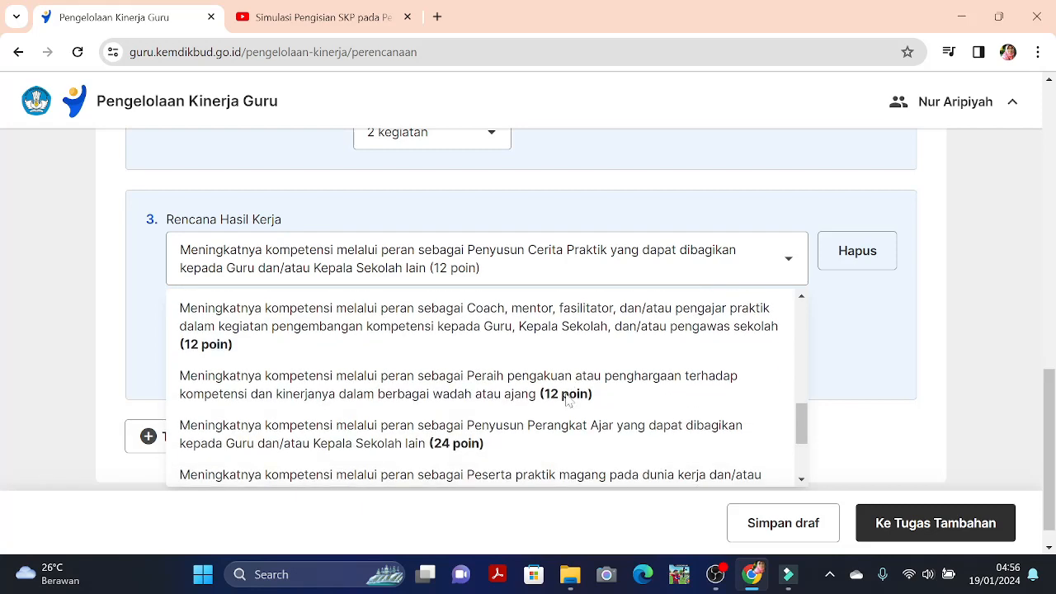
scroll(567, 400, down, 1)
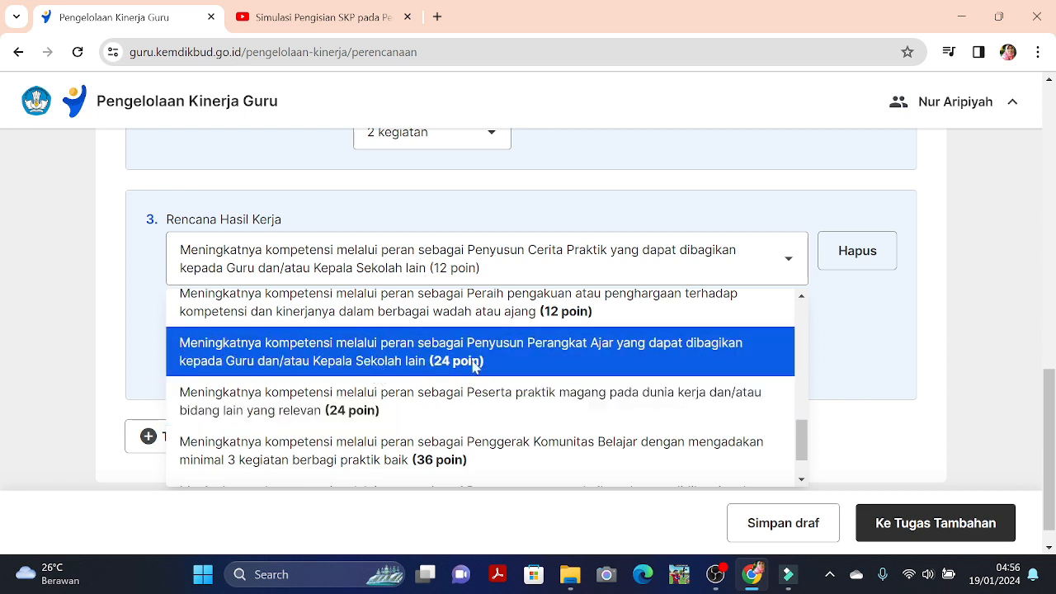
click(530, 363)
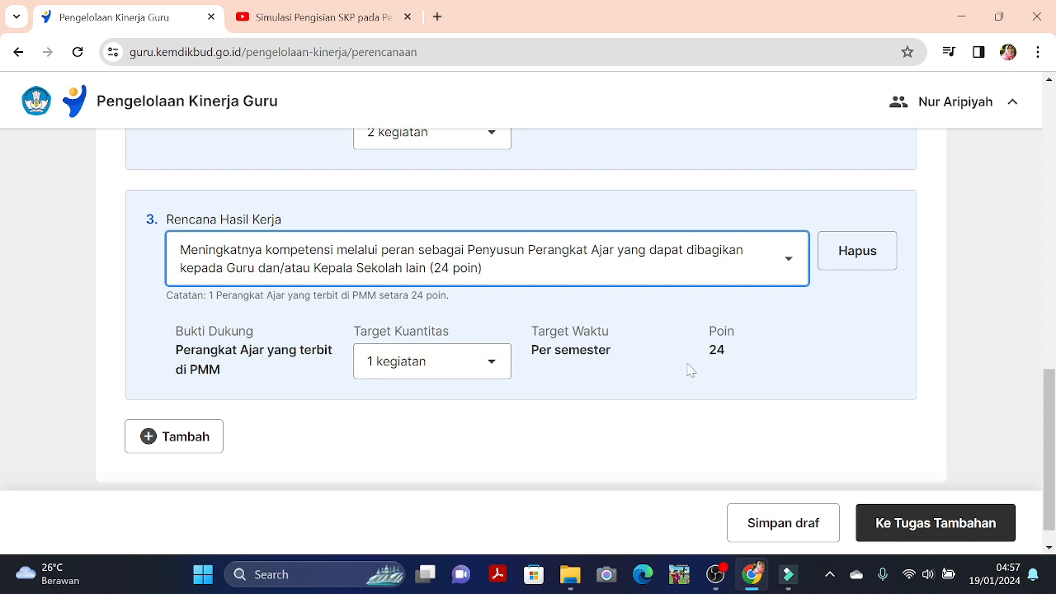
- Check the total points for Pengembangan Kompetensi and continue to the Tugas Tambahan stage
scroll(624, 334, up, 8)
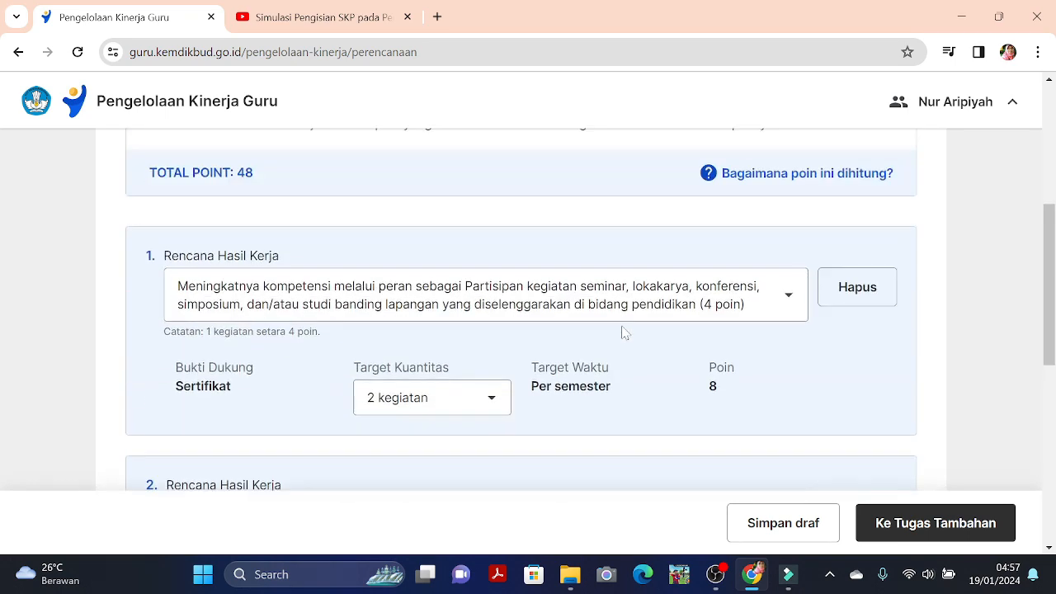
scroll(625, 334, down, 1)
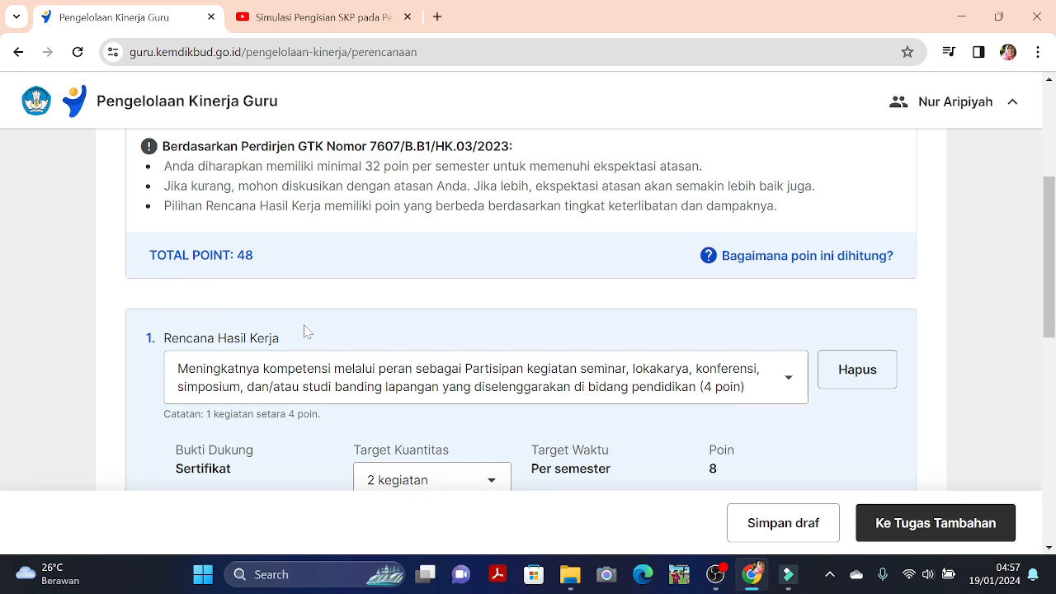
scroll(462, 325, down, 7)
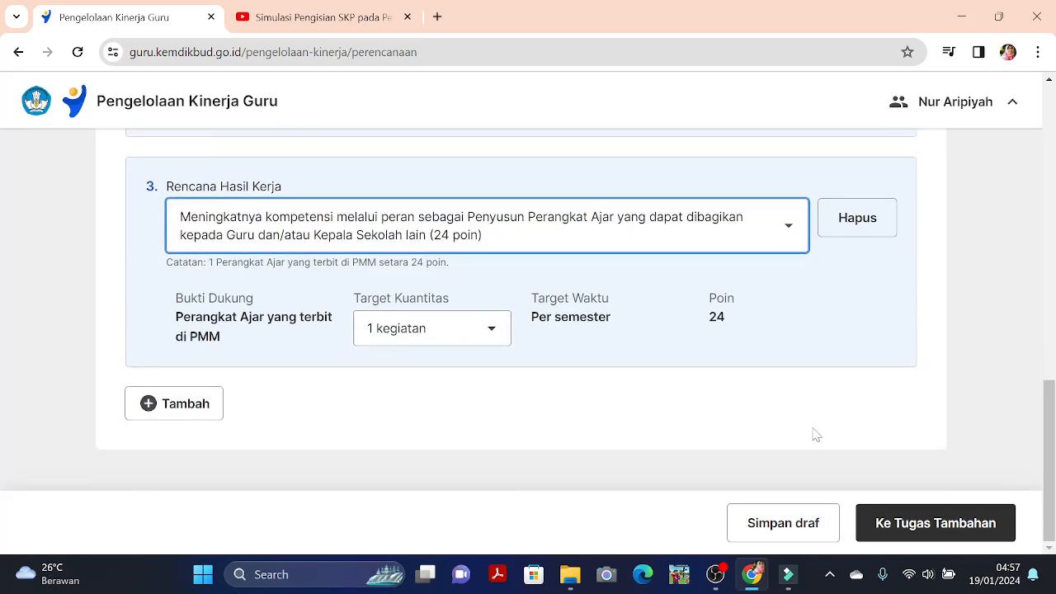
click(925, 526)
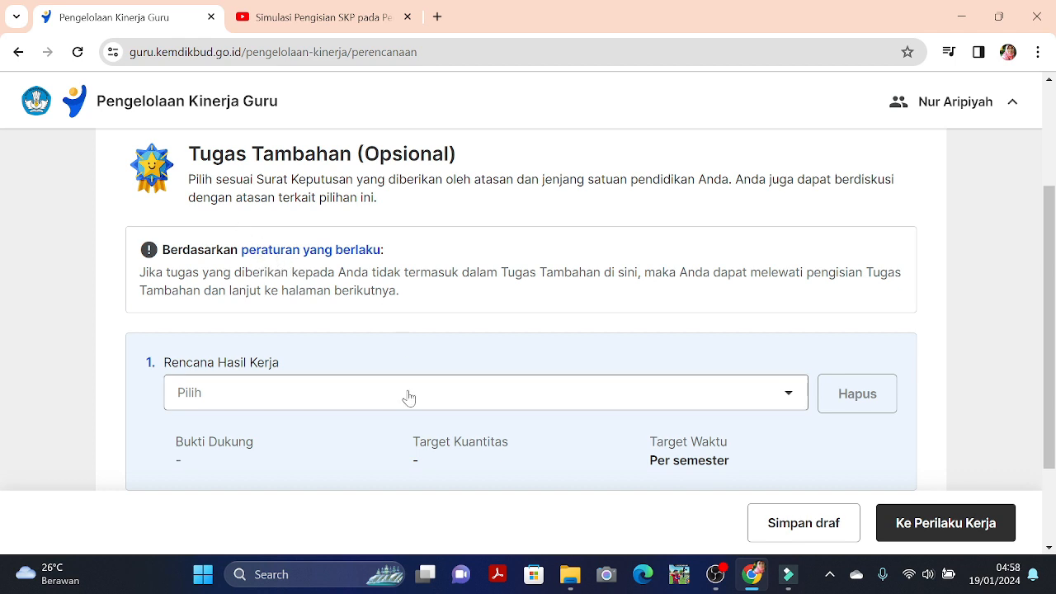
- Set the first Tugas Tambahan Rencana Hasil Kerja to the Semua jenjang role of Kepala Perpustakaan Satuan Pendidikan
scroll(410, 397, up, 2)
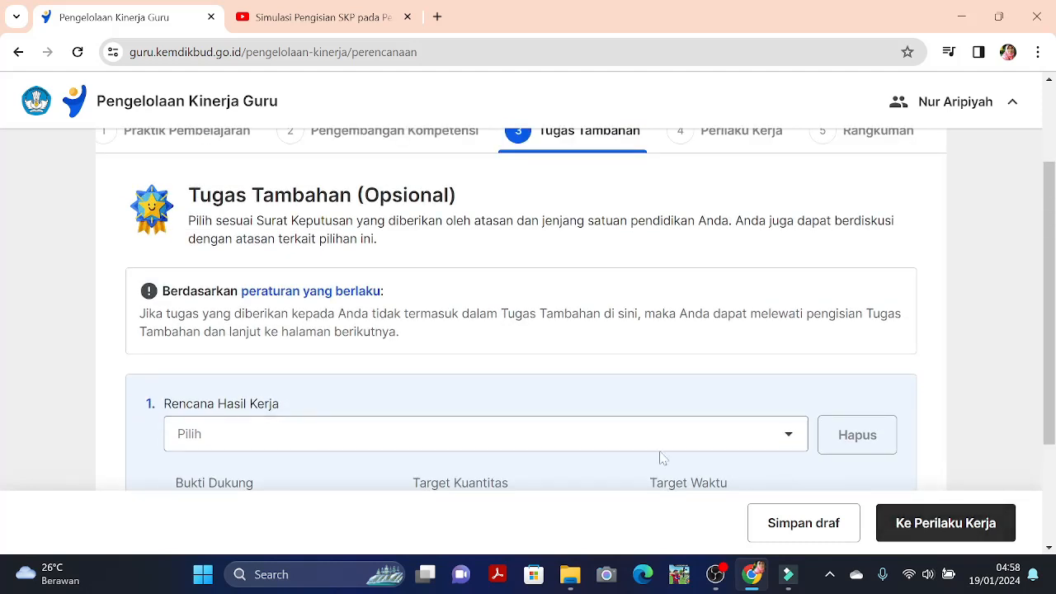
click(600, 446)
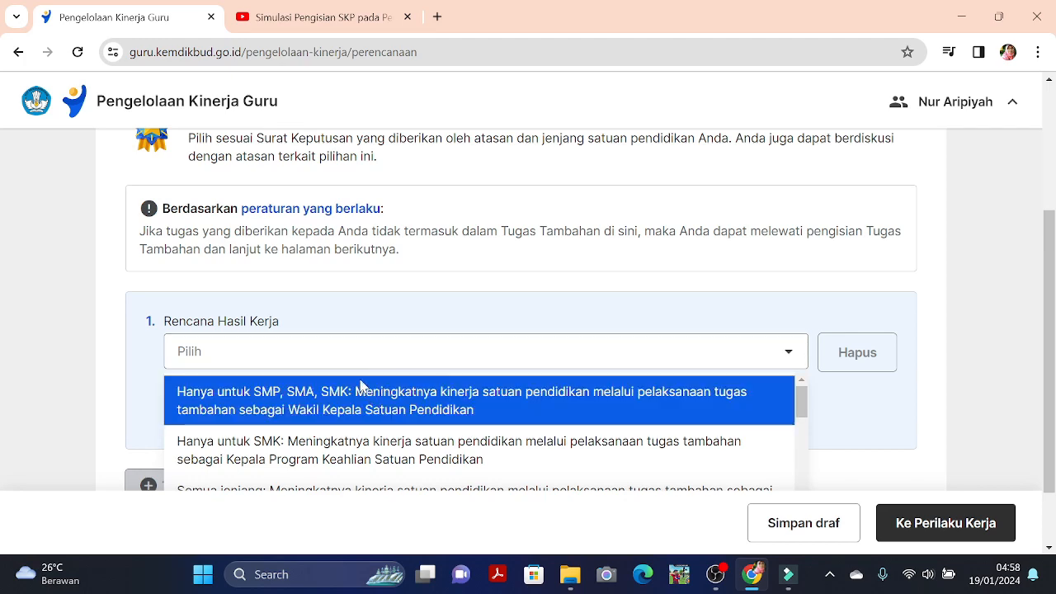
scroll(573, 331, down, 1)
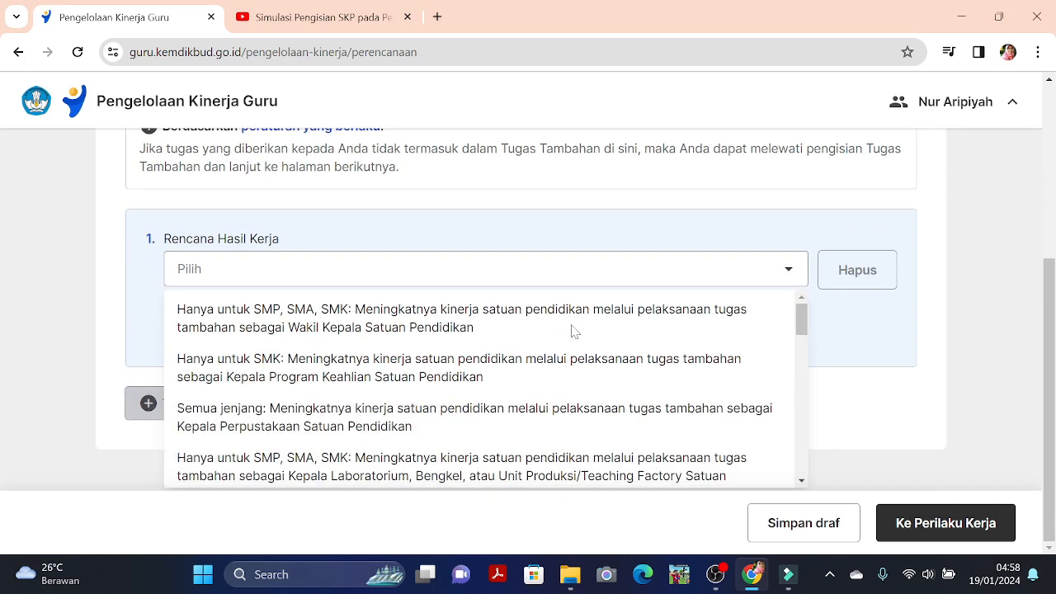
scroll(579, 363, down, 1)
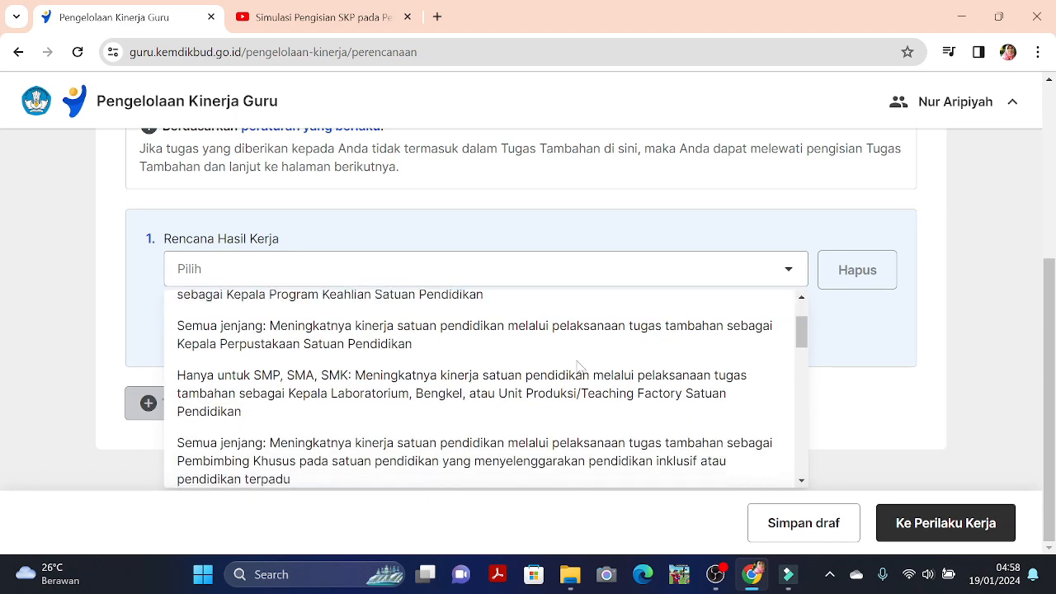
scroll(579, 366, down, 1)
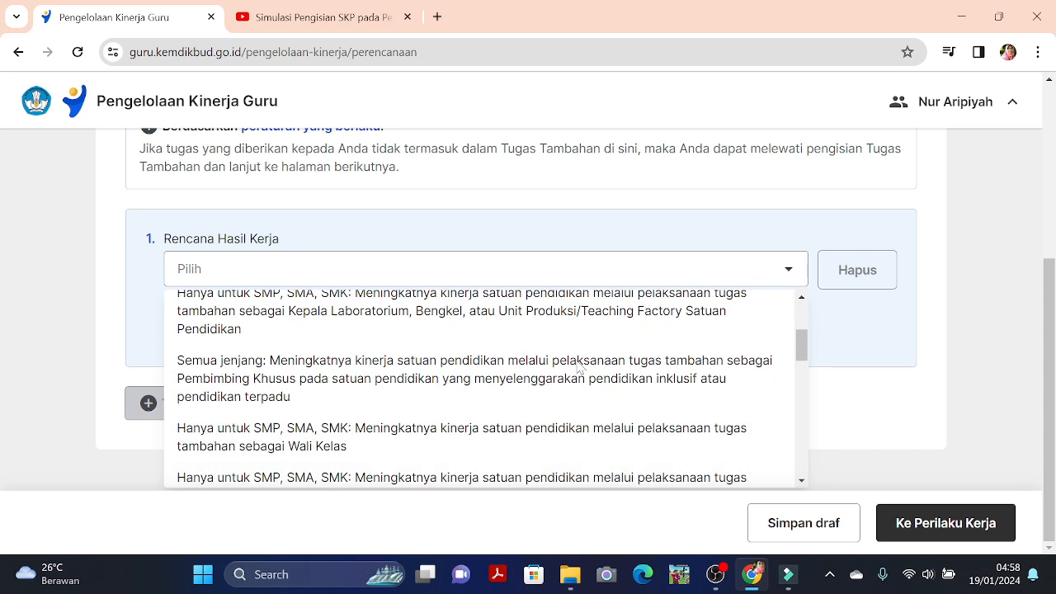
scroll(579, 368, down, 1)
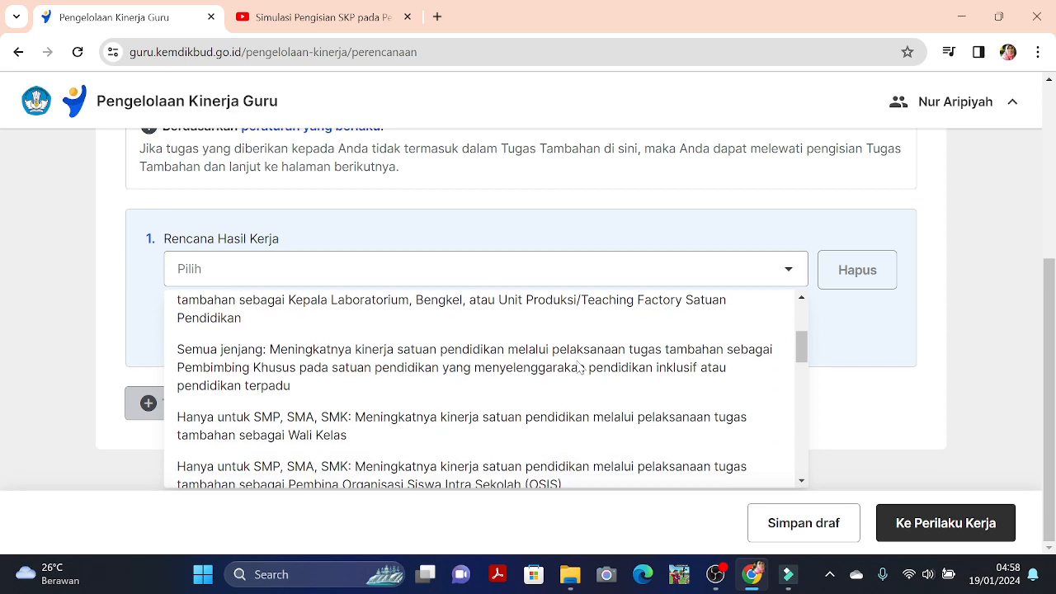
scroll(579, 368, up, 3)
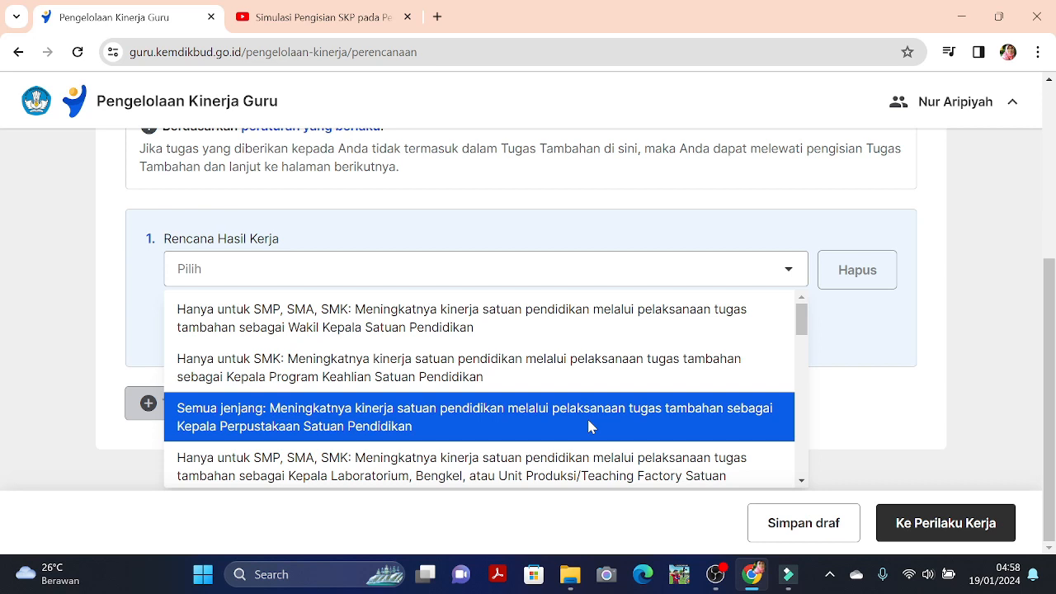
click(708, 426)
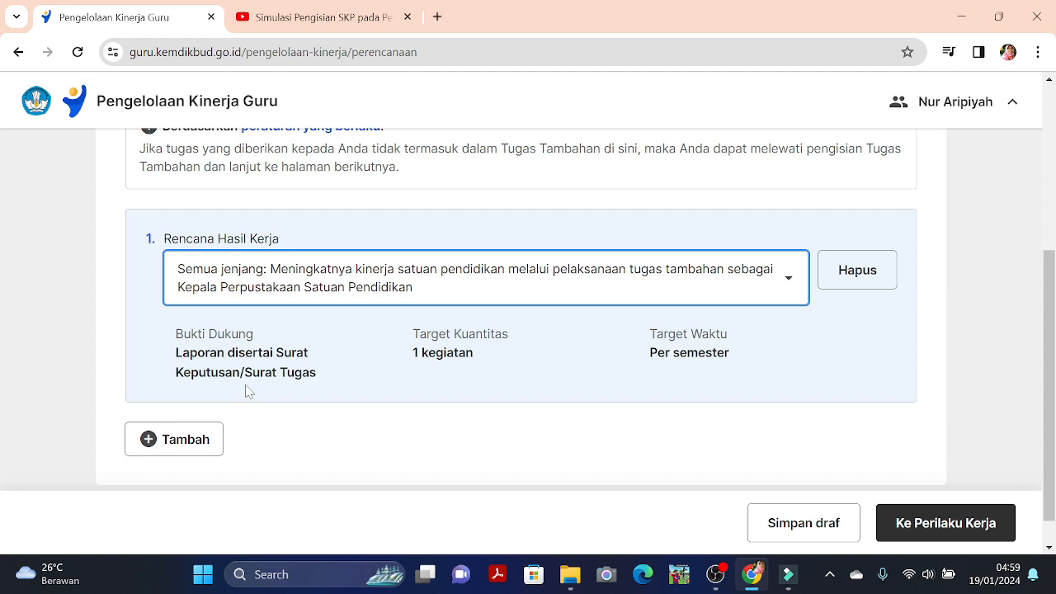
- Change the first Tugas Tambahan Rencana Hasil Kerja to the Semua jenjang role of Pembina Ekstrakurikuler
click(714, 288)
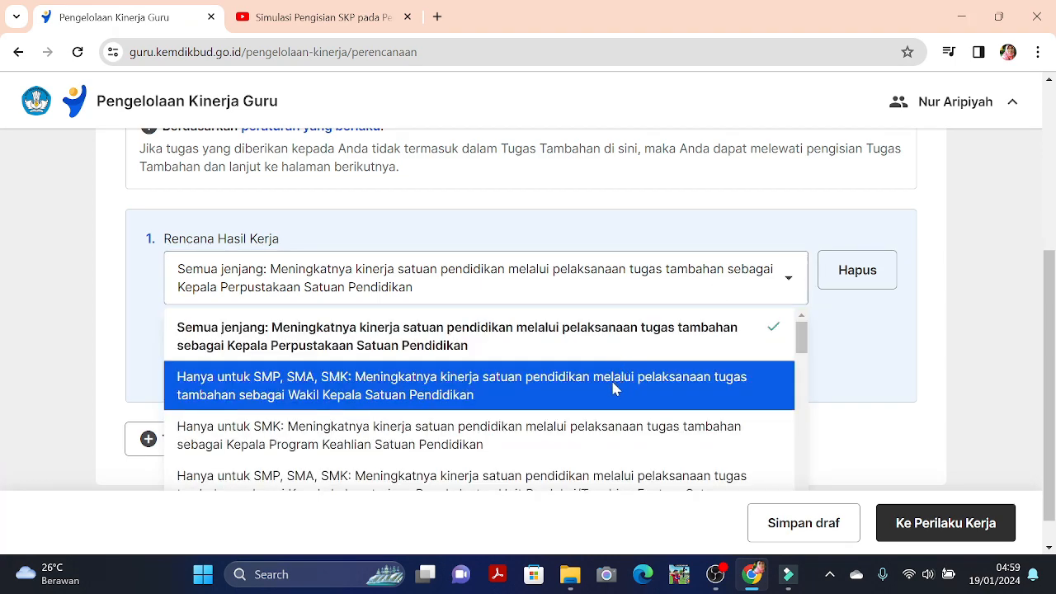
scroll(613, 386, down, 1)
scroll(609, 401, down, 1)
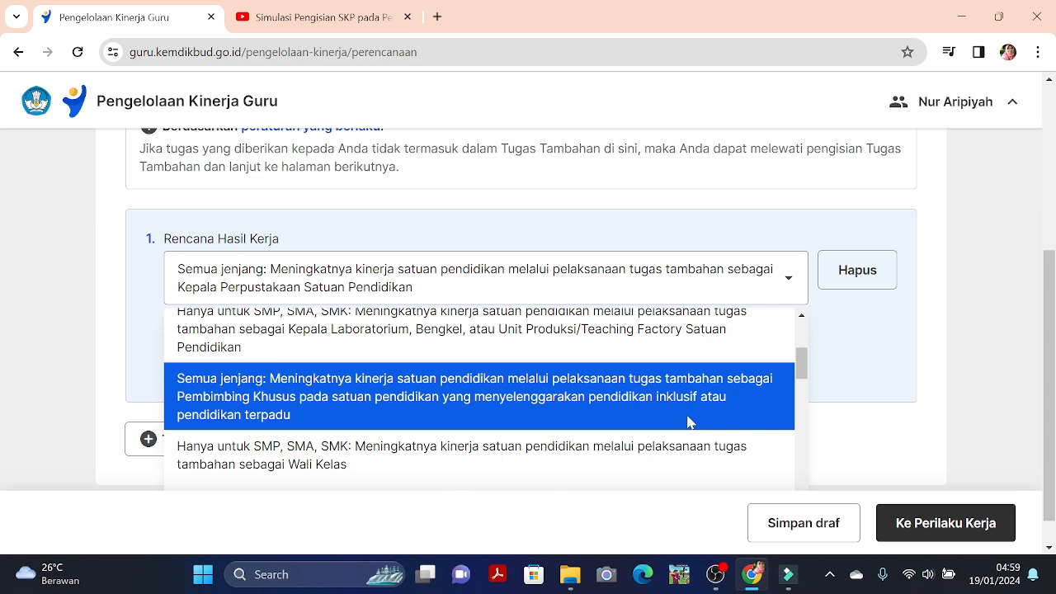
scroll(688, 422, down, 5)
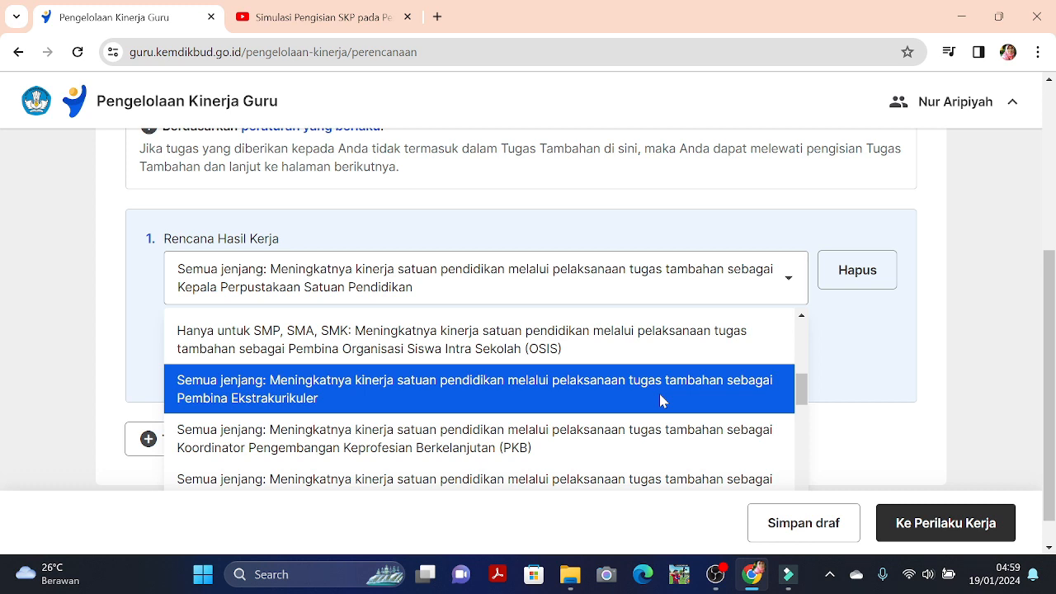
click(660, 401)
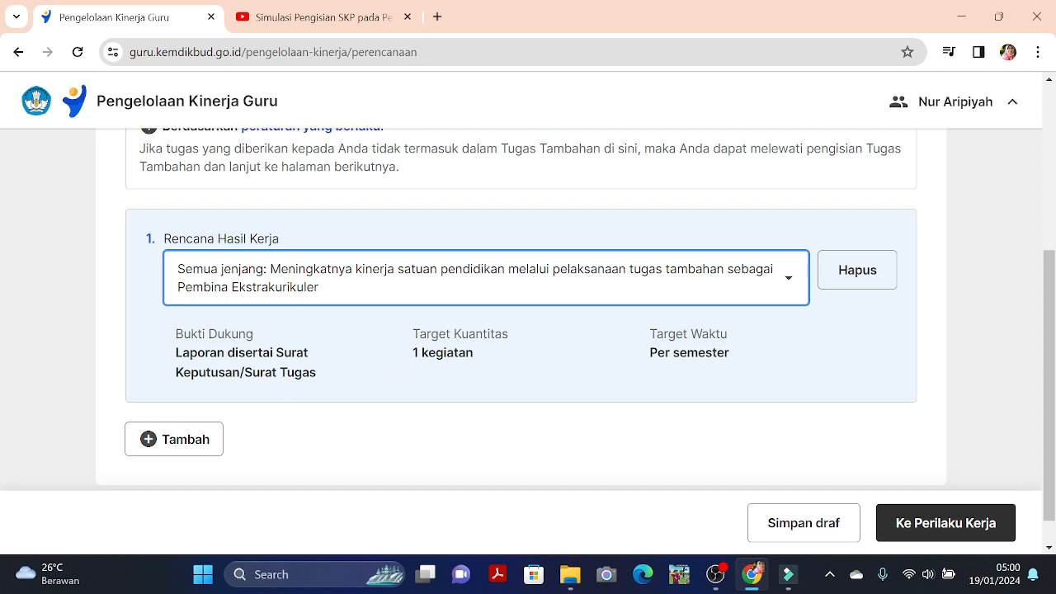
- Change the first Tugas Tambahan Rencana Hasil Kerja to the Semua jenjang role of Guru Piket
click(751, 287)
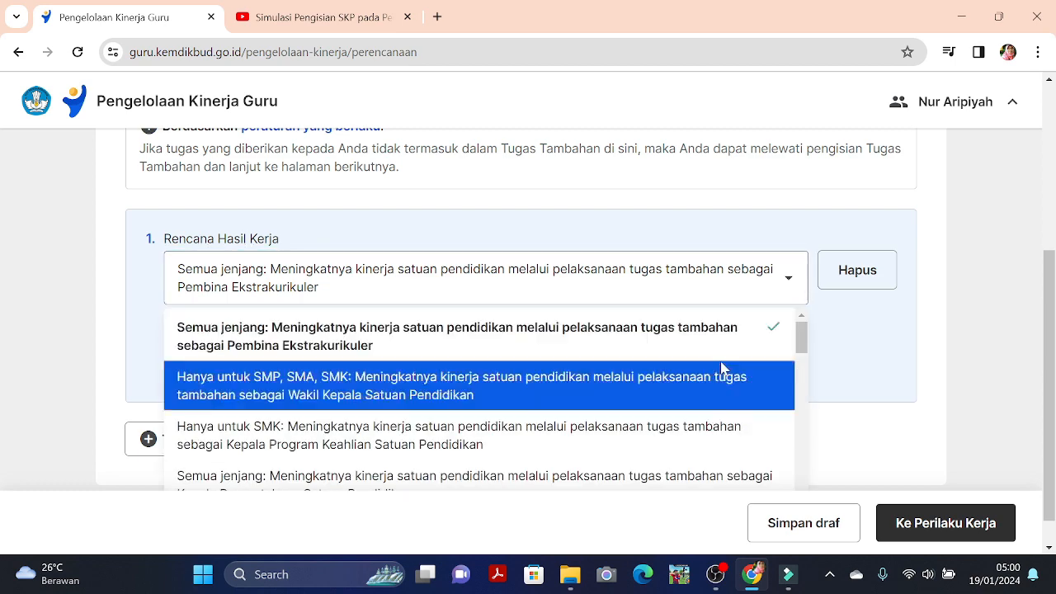
scroll(701, 403, down, 1)
scroll(701, 402, down, 1)
scroll(699, 404, up, 1)
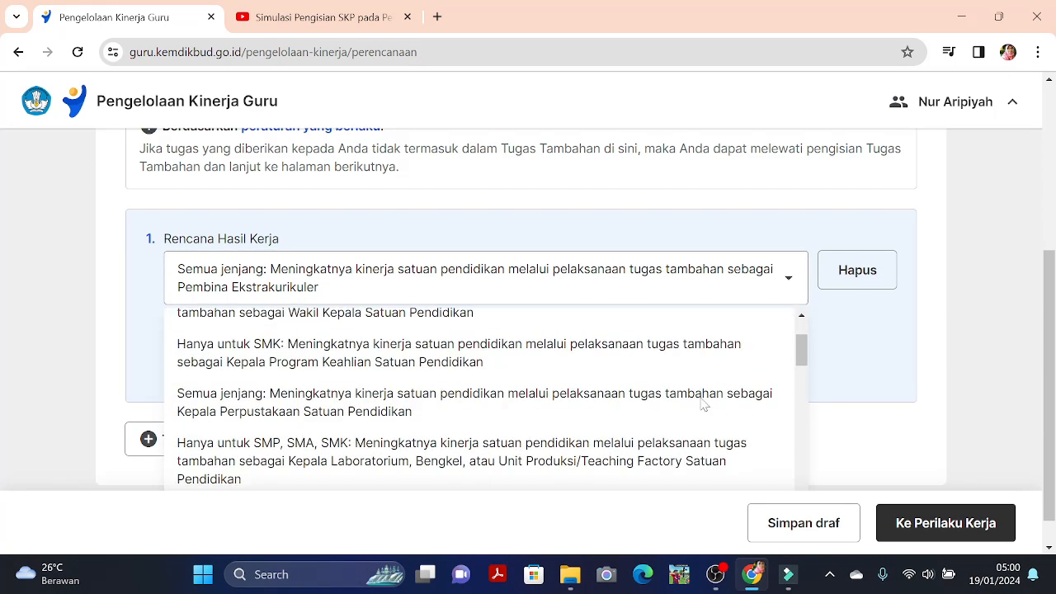
scroll(697, 406, down, 2)
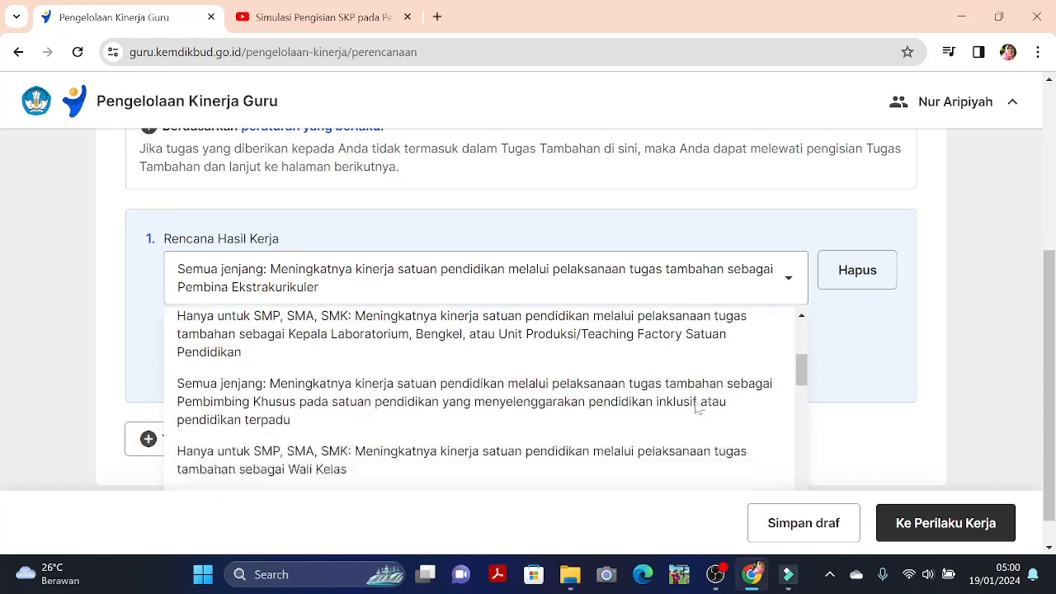
scroll(695, 407, down, 2)
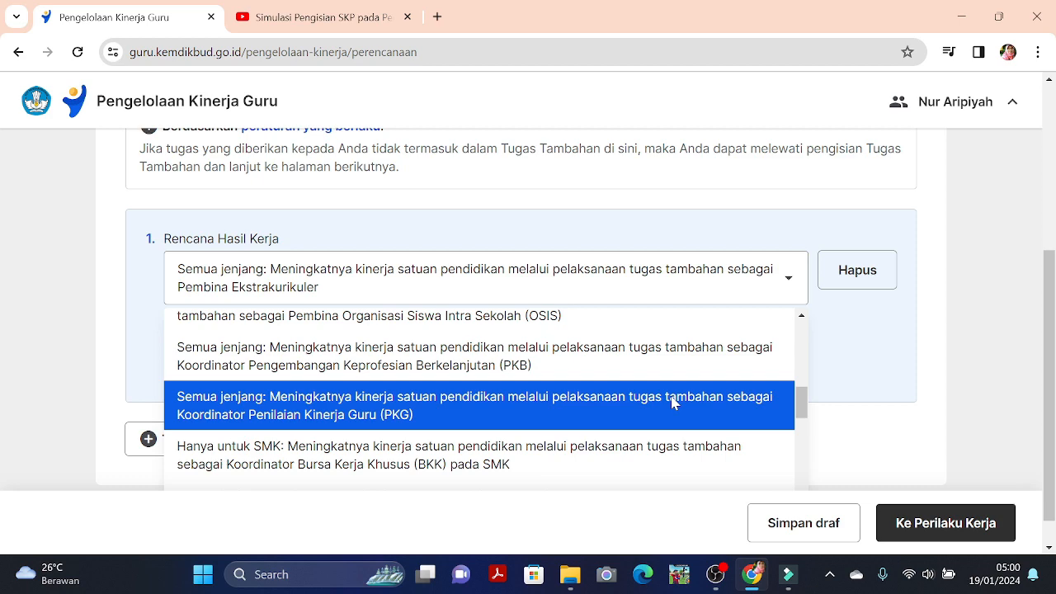
scroll(672, 402, down, 1)
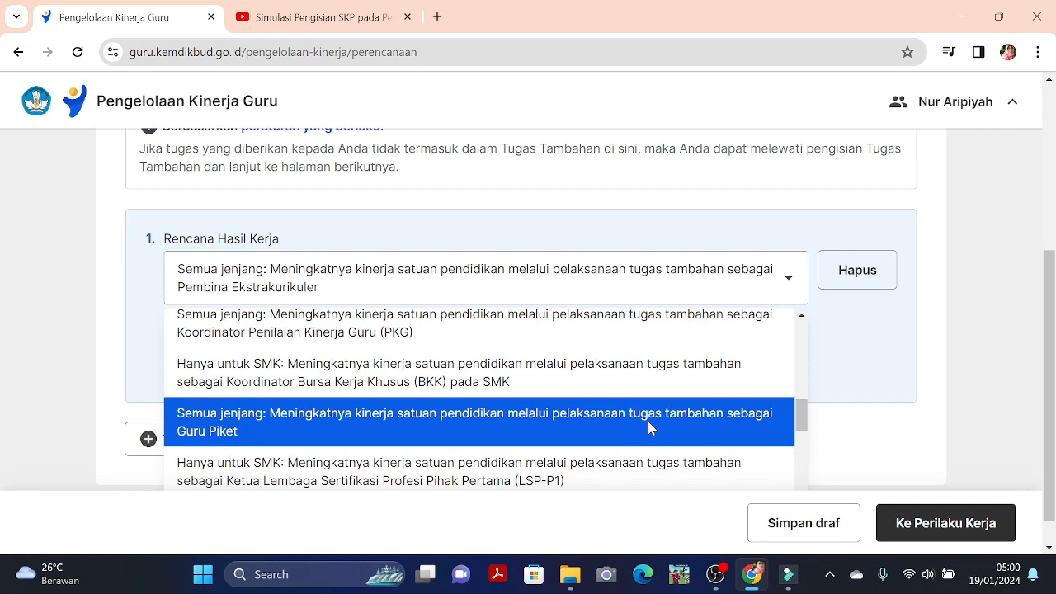
click(648, 427)
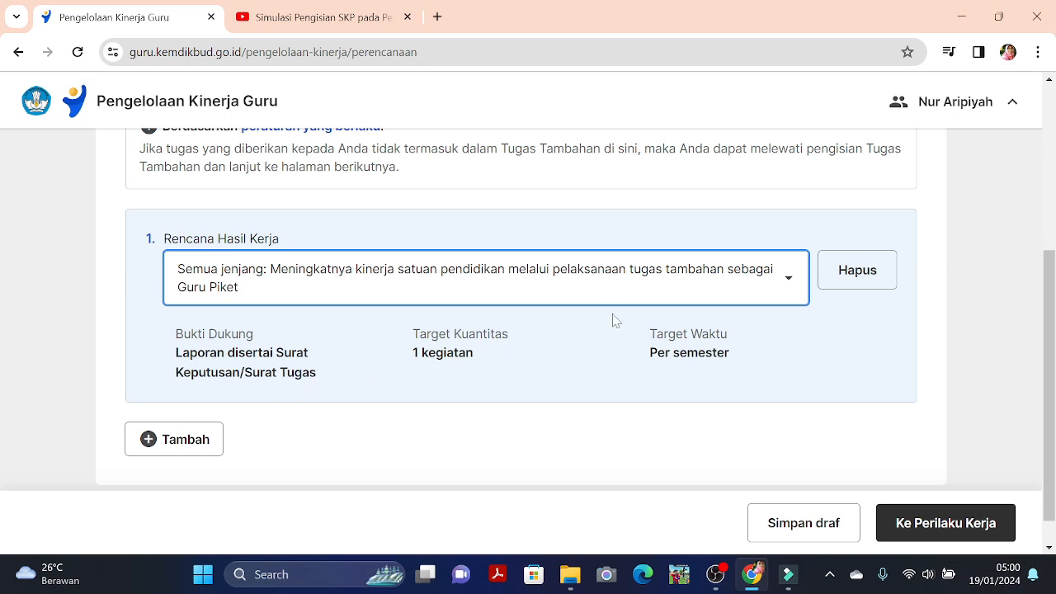
- Change the first Tugas Tambahan Rencana Hasil Kerja to the Semua jenjang role of Operator Data Pokok Pendidikan (Dapodik)
click(649, 297)
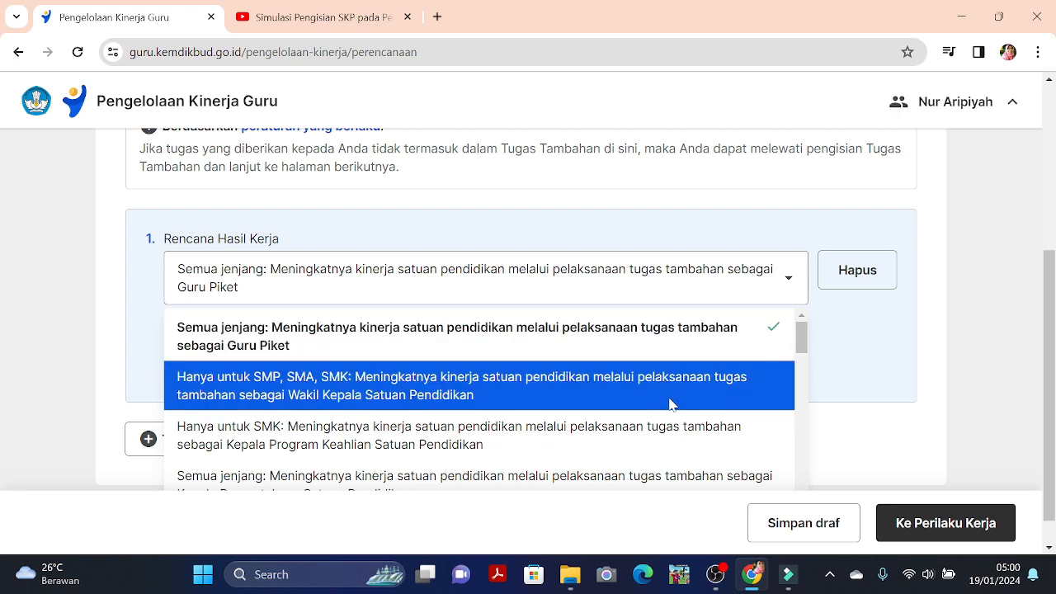
scroll(670, 403, down, 1)
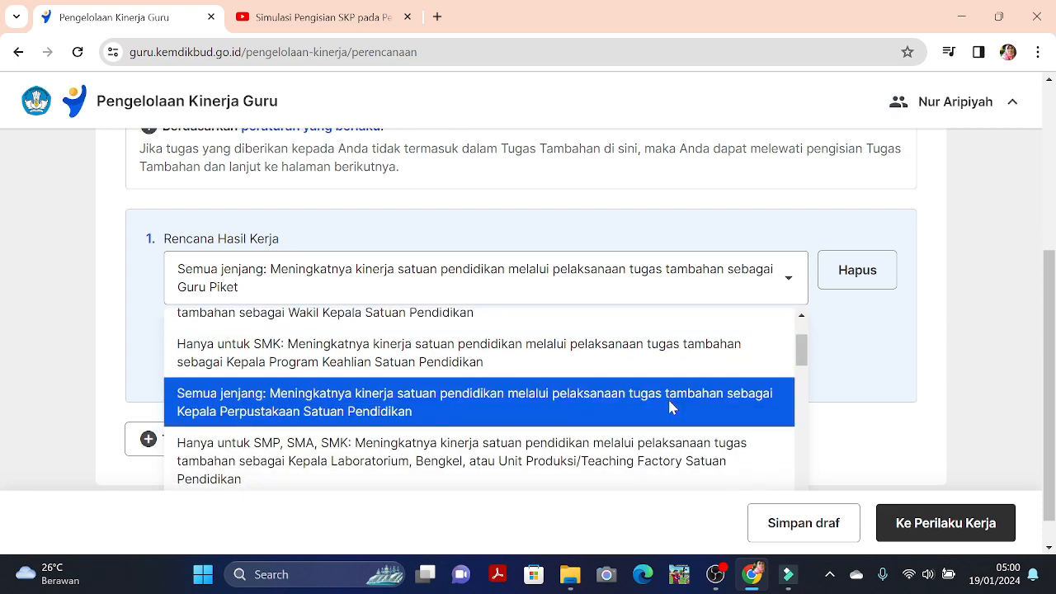
scroll(667, 397, down, 5)
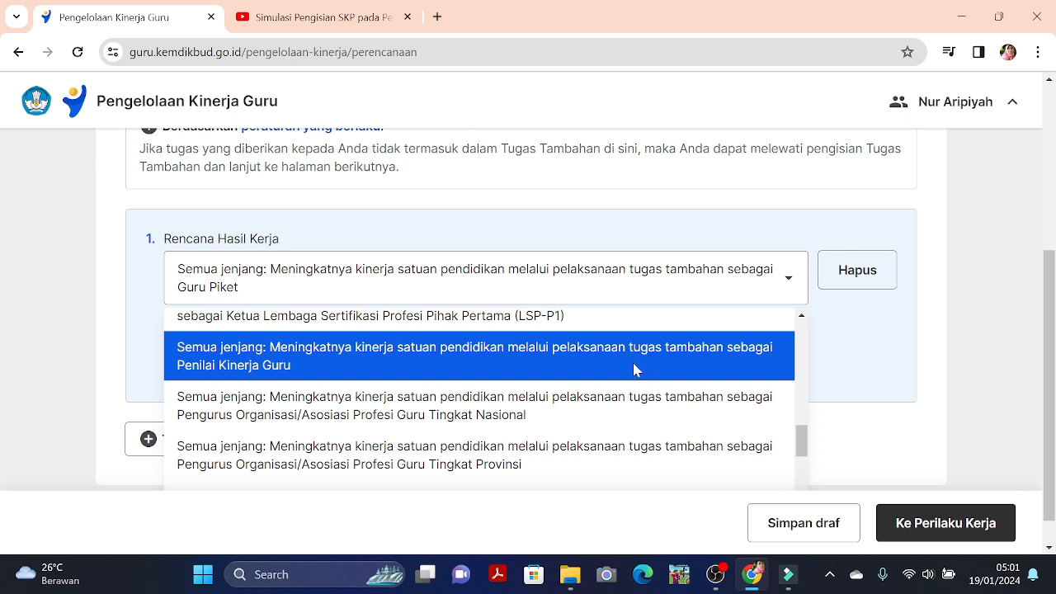
scroll(634, 373, down, 2)
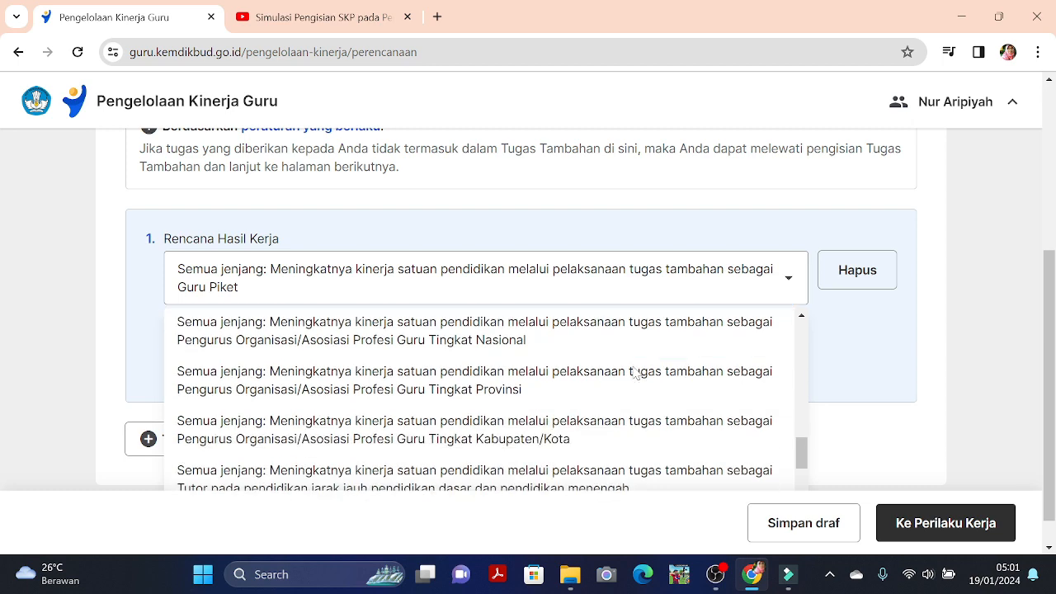
scroll(635, 373, down, 1)
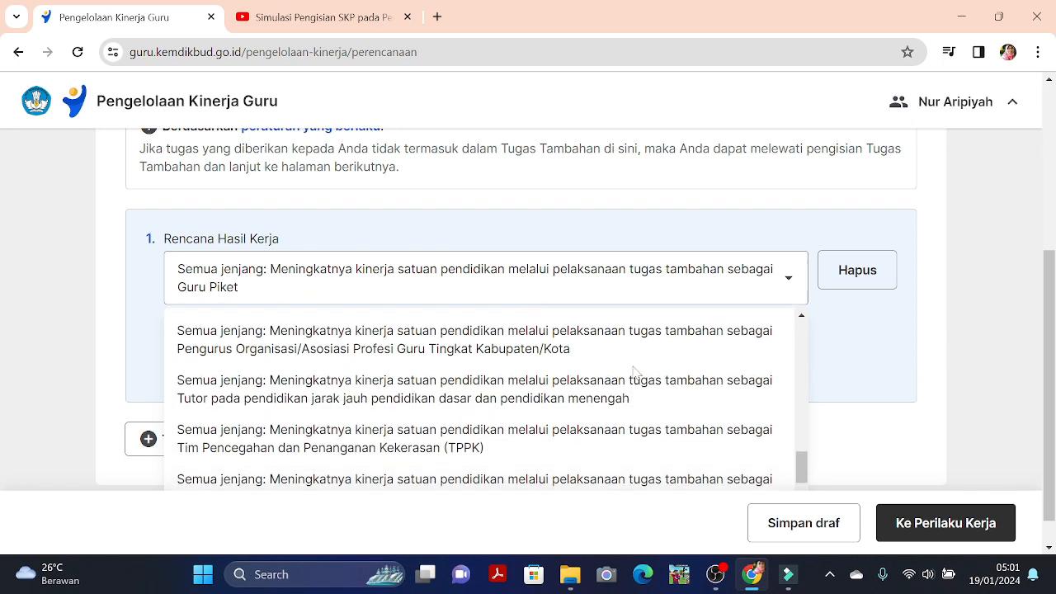
scroll(635, 372, down, 1)
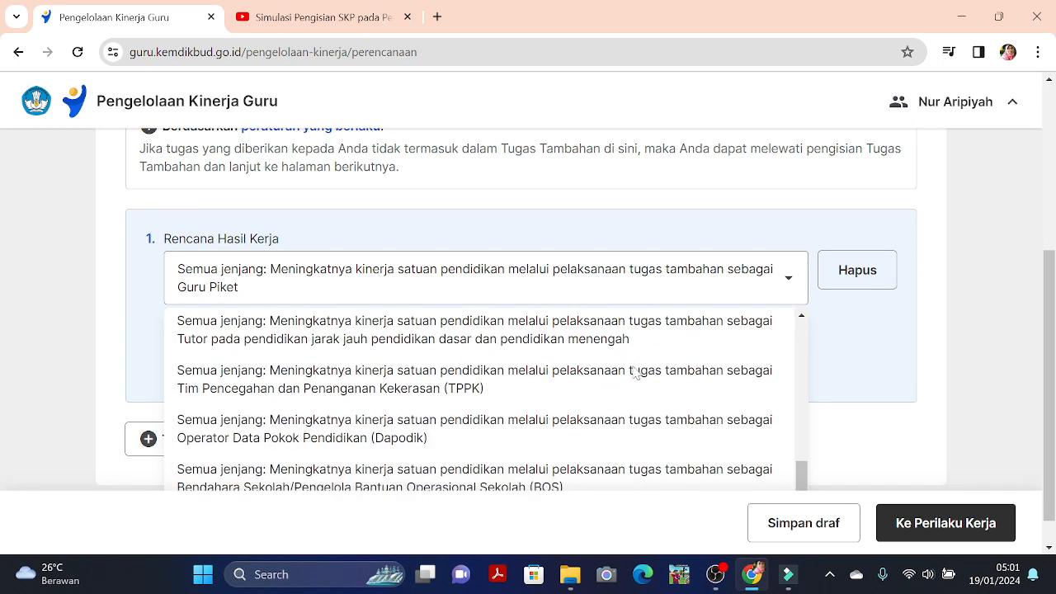
click(700, 435)
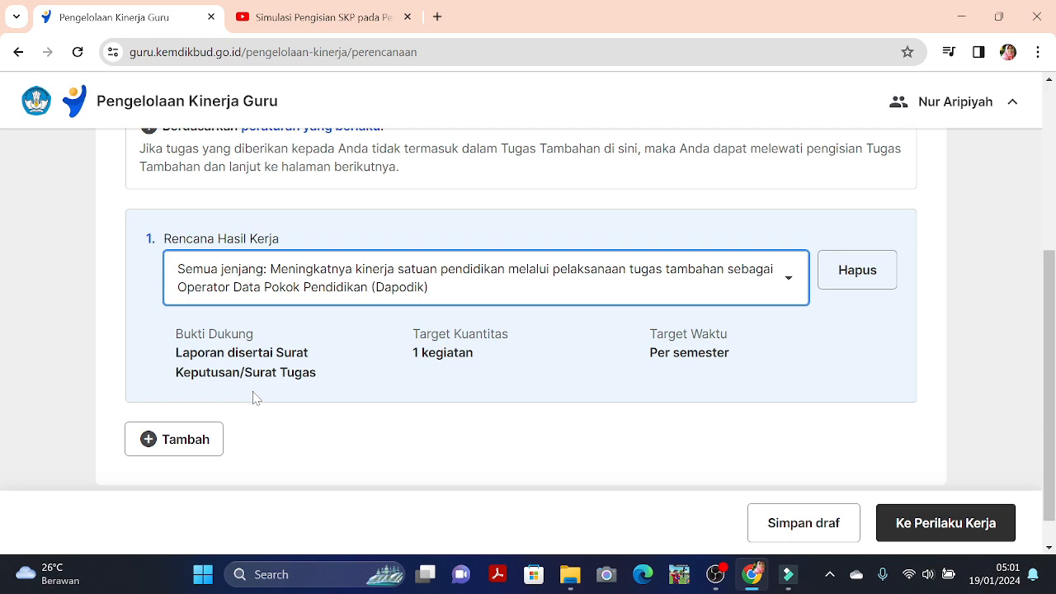
- Change the first Tugas Tambahan Rencana Hasil Kerja to Bendahara Sekolah/Pengelola Bantuan Operasional Sekolah (BOS) and continue to the Perilaku Kerja stage
click(711, 272)
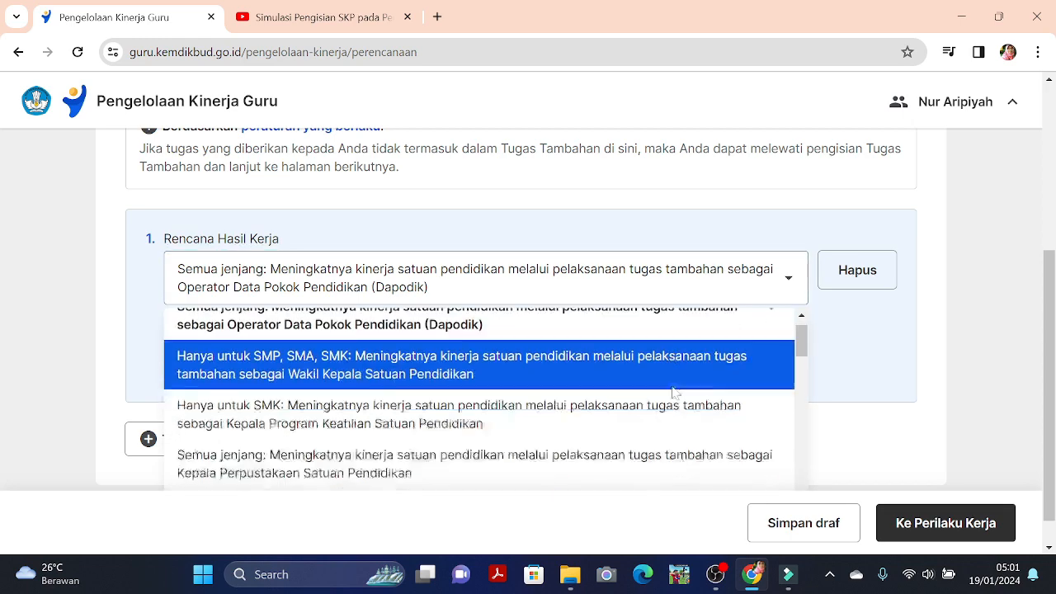
scroll(675, 396, down, 10)
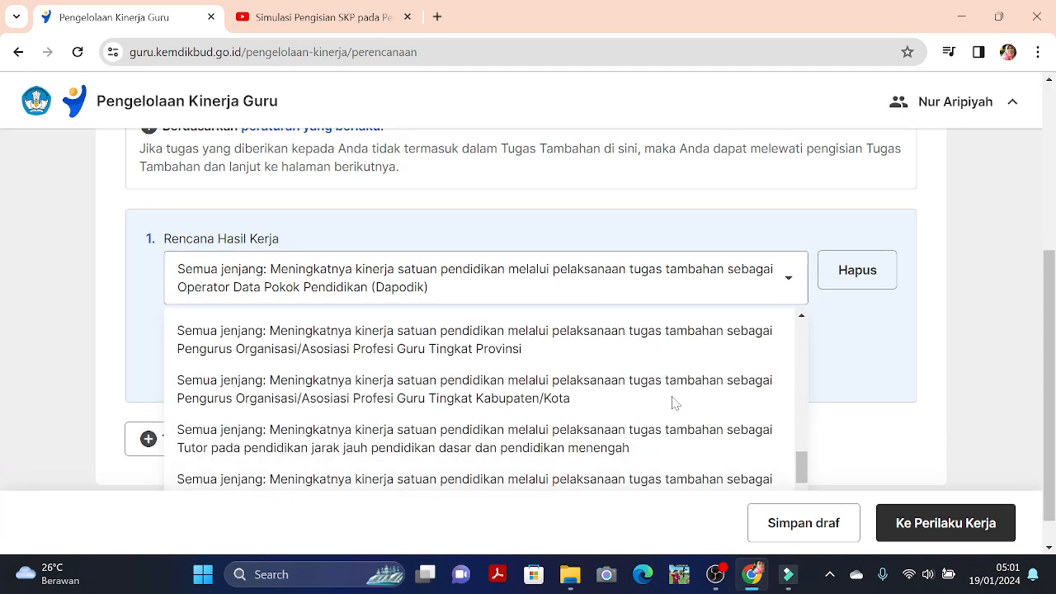
scroll(675, 402, down, 1)
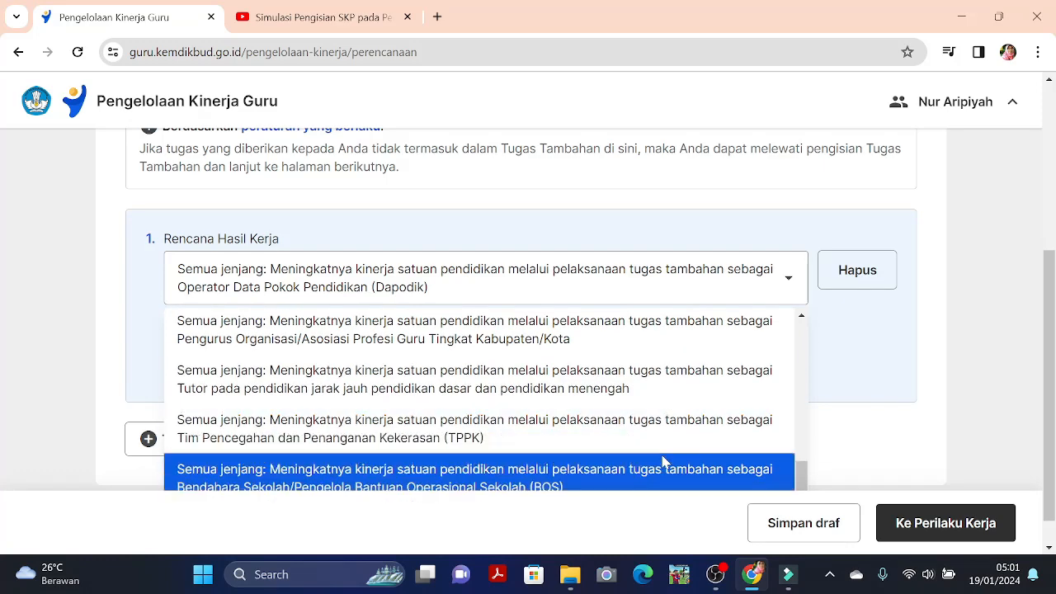
click(665, 471)
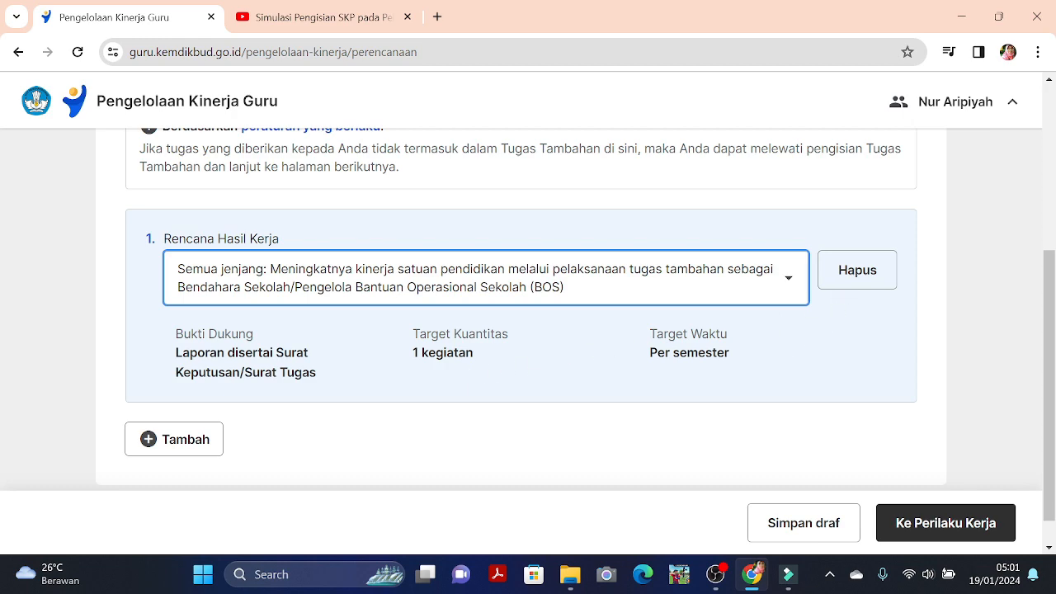
scroll(791, 396, up, 2)
scroll(825, 462, down, 2)
click(930, 523)
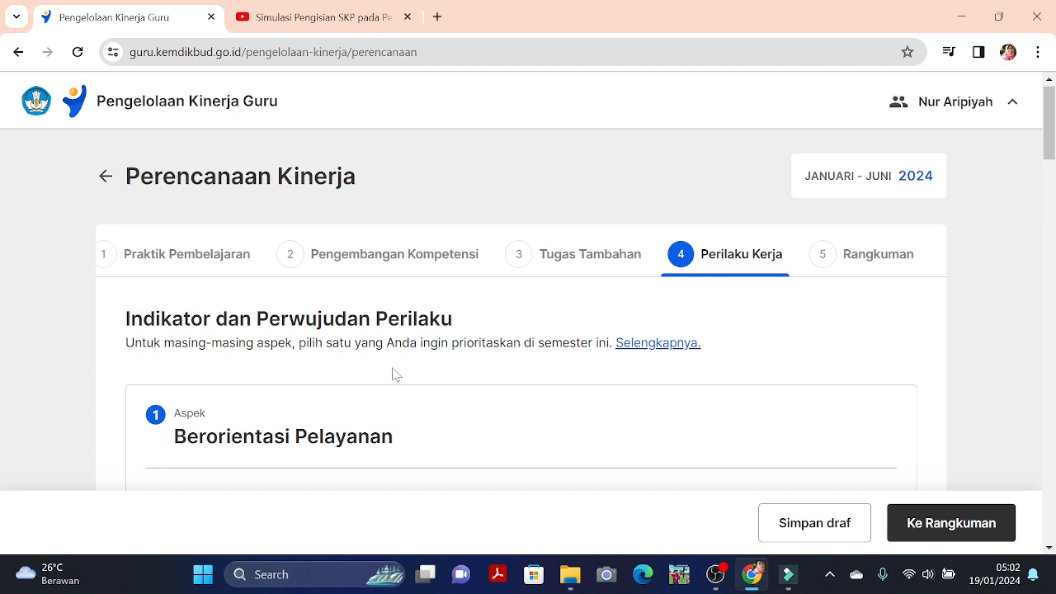
- Examine the full guide to Indikator dan Perwujudan Perilaku Kerja for the behaviour aspects, and return to the Perilaku Kerja form
scroll(396, 374, down, 1)
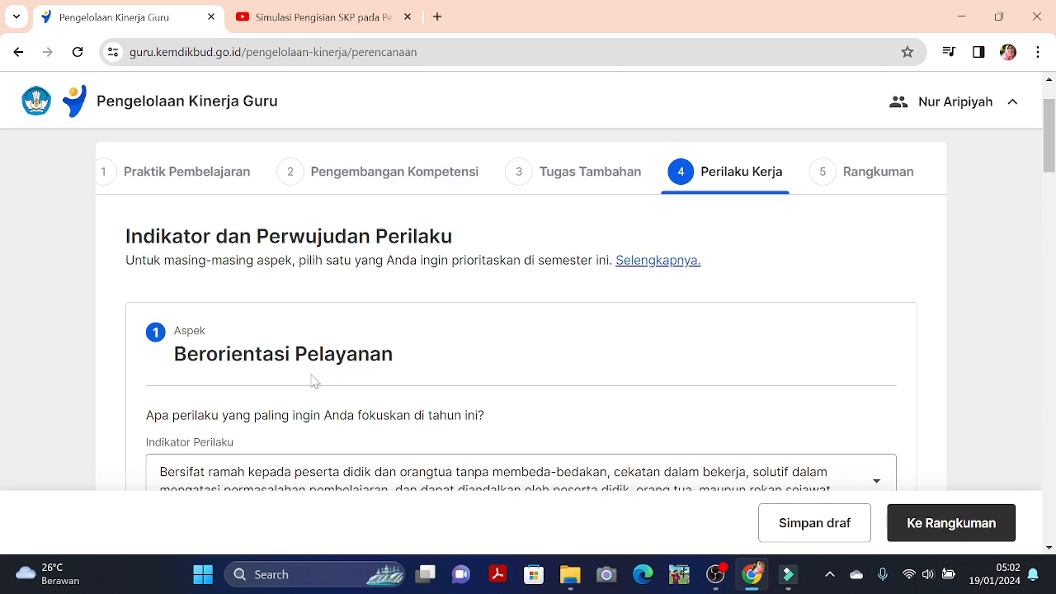
scroll(313, 383, down, 2)
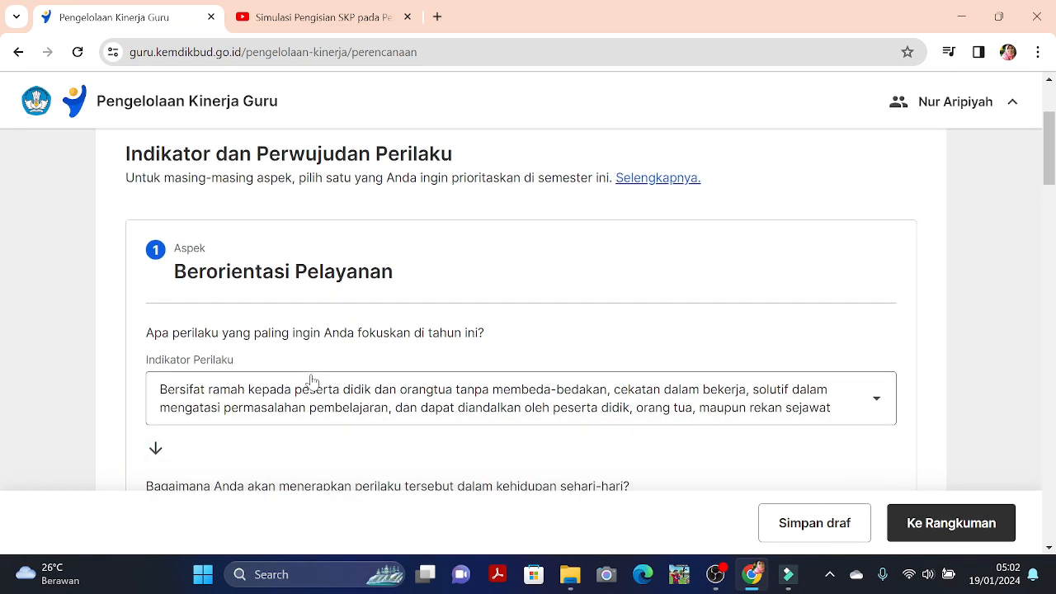
scroll(313, 375, up, 2)
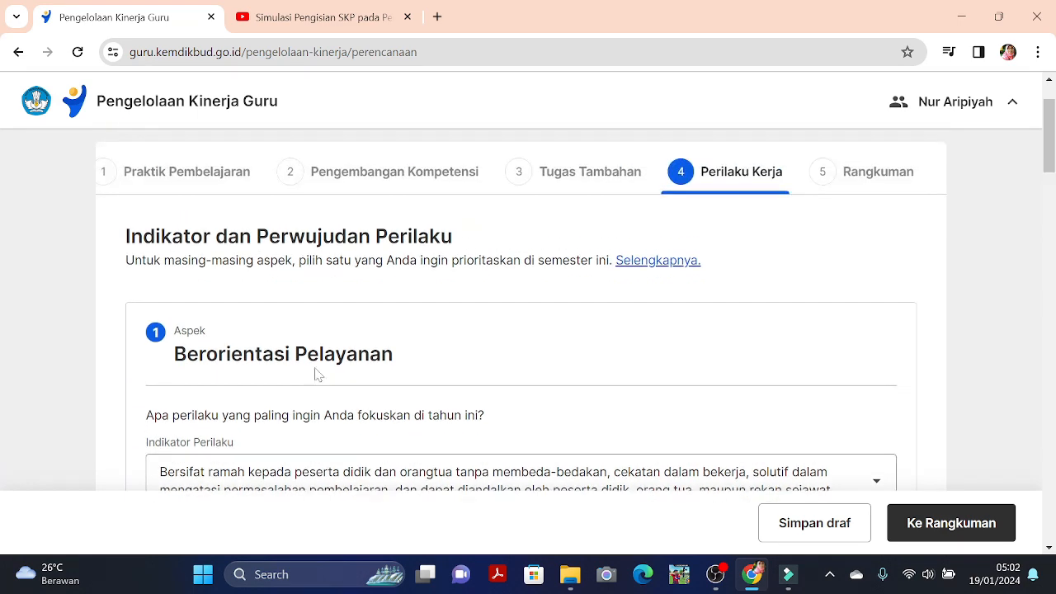
click(660, 261)
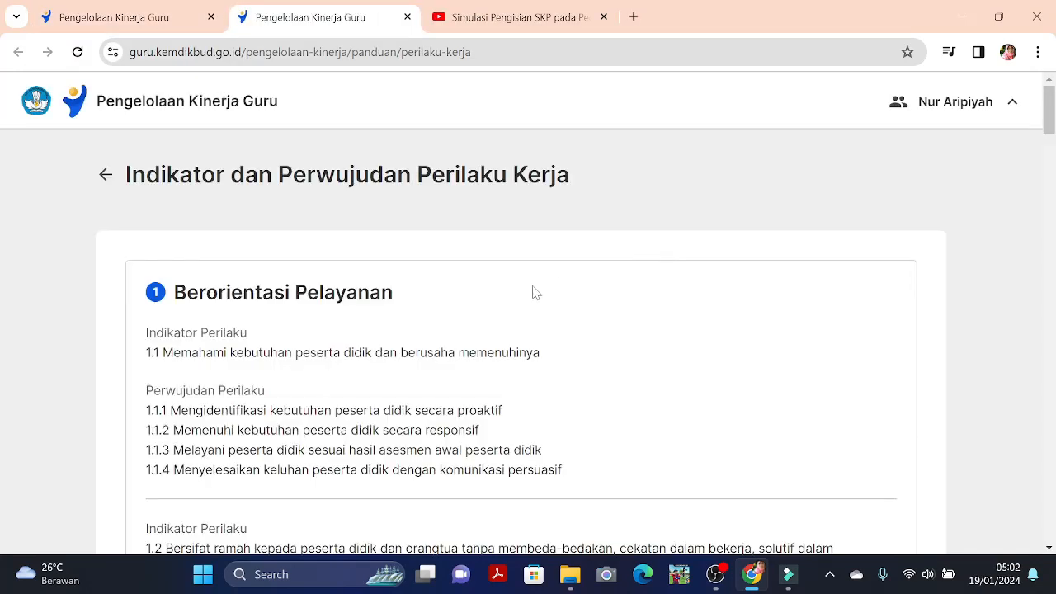
scroll(532, 292, down, 15)
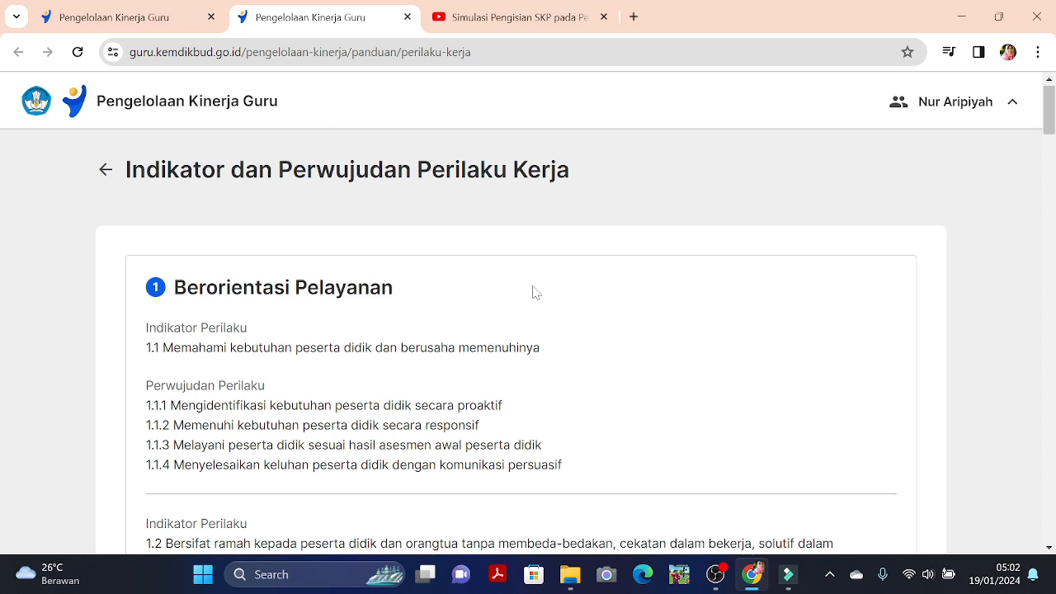
scroll(504, 307, down, 6)
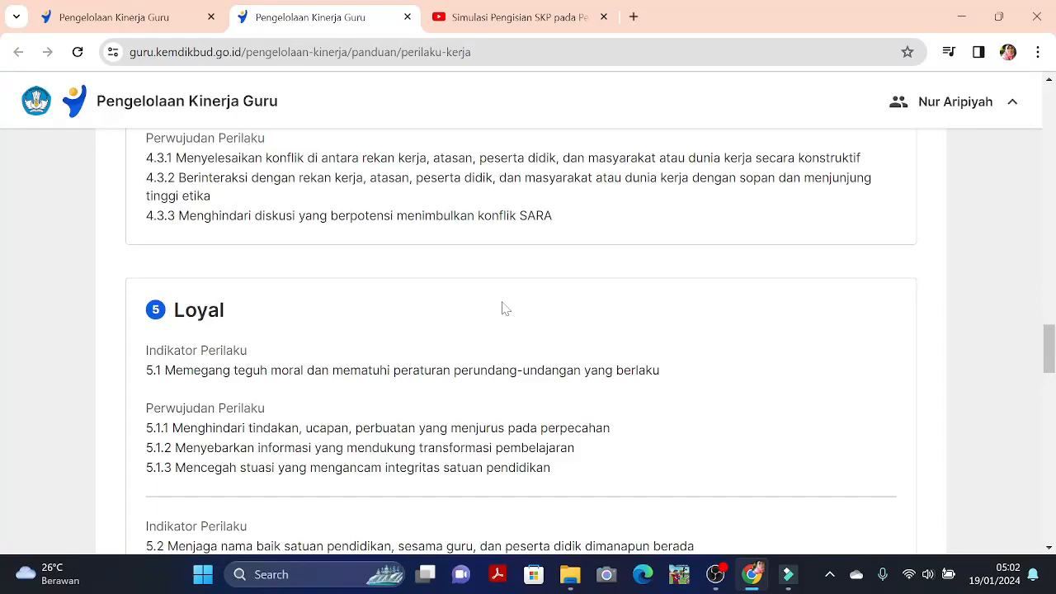
scroll(505, 309, down, 1)
scroll(505, 309, down, 2)
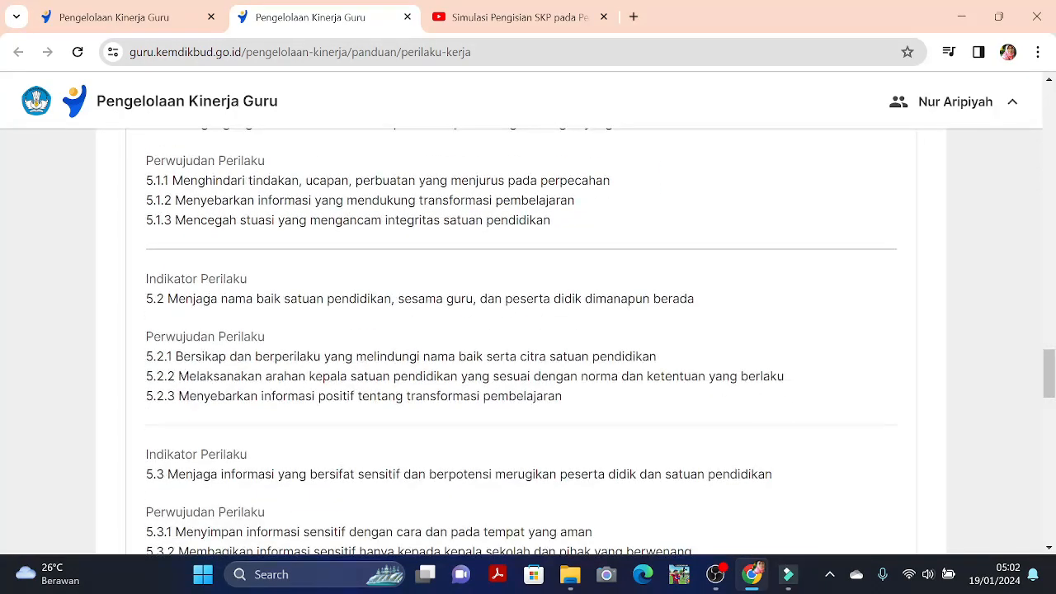
scroll(505, 309, down, 4)
scroll(527, 330, down, 1)
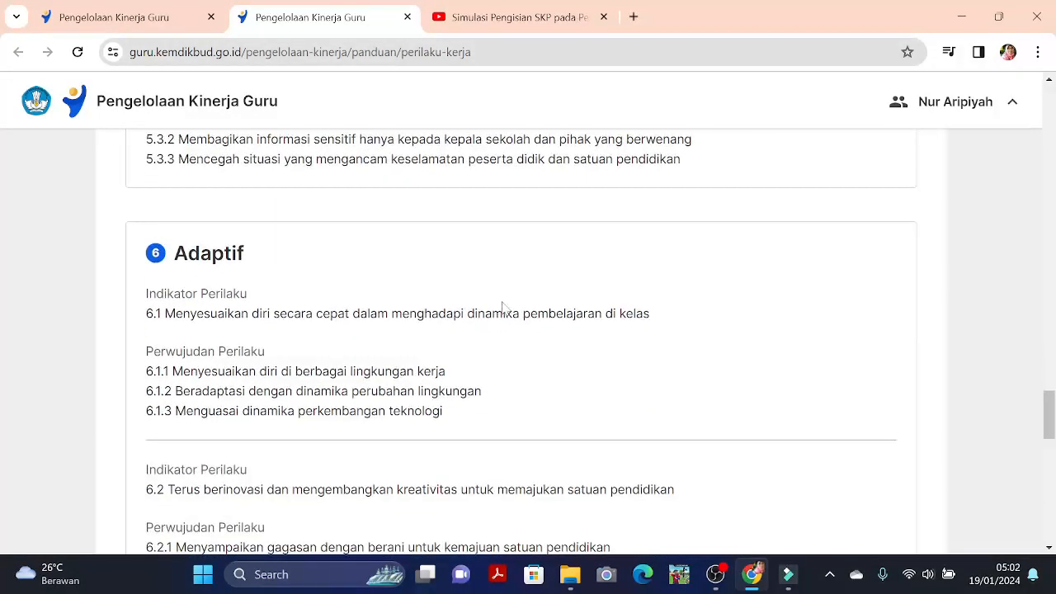
scroll(528, 330, up, 4)
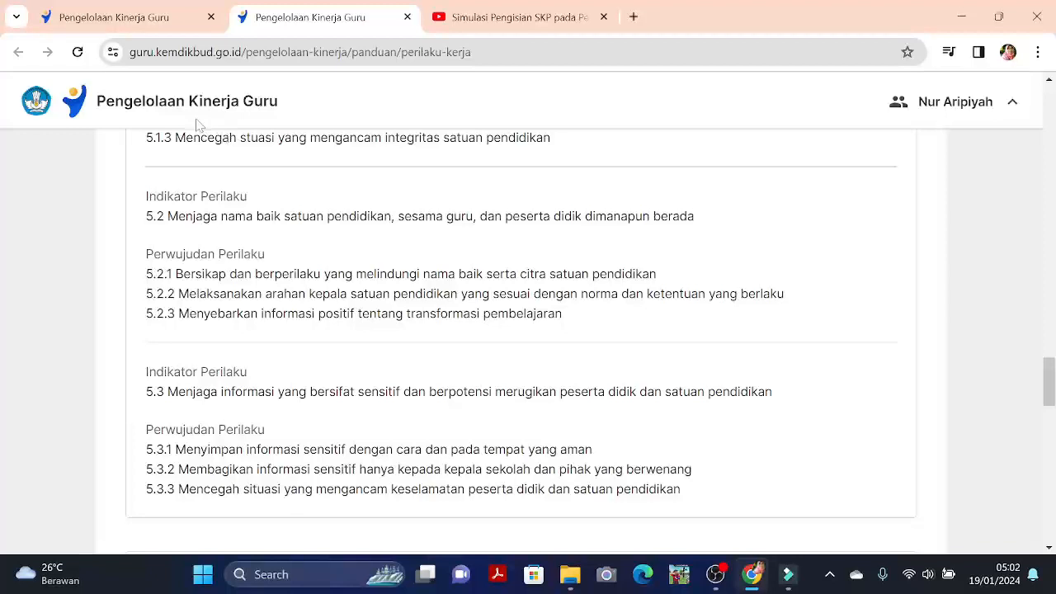
click(82, 17)
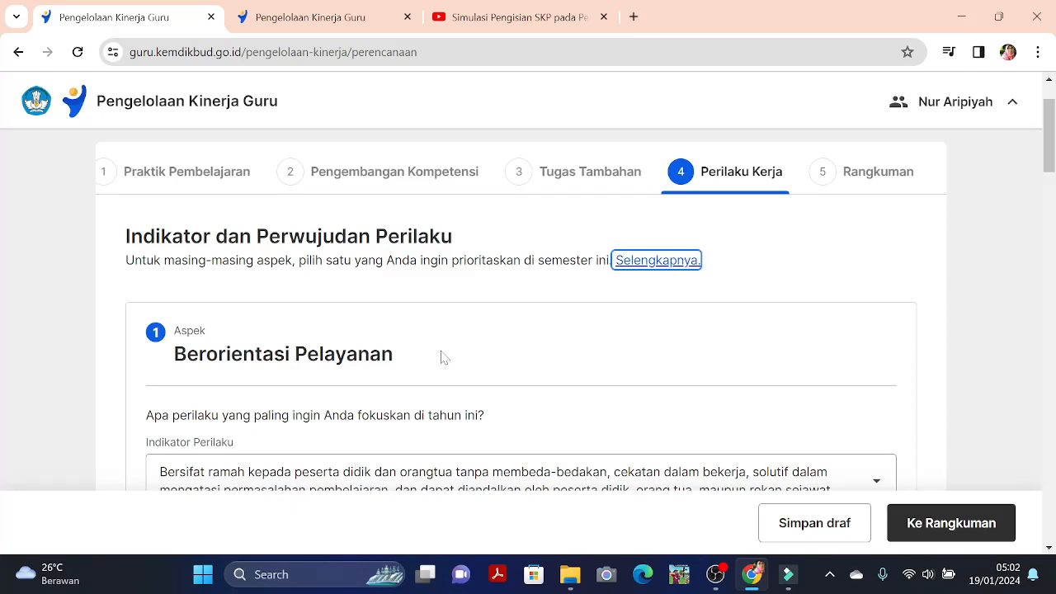
- Choose the Indikator Perilaku for Berorientasi Pelayanan that begins "Bersifat ramah kepada peserta didik dan orangtua tanpa membeda-bedakan"
scroll(441, 356, down, 1)
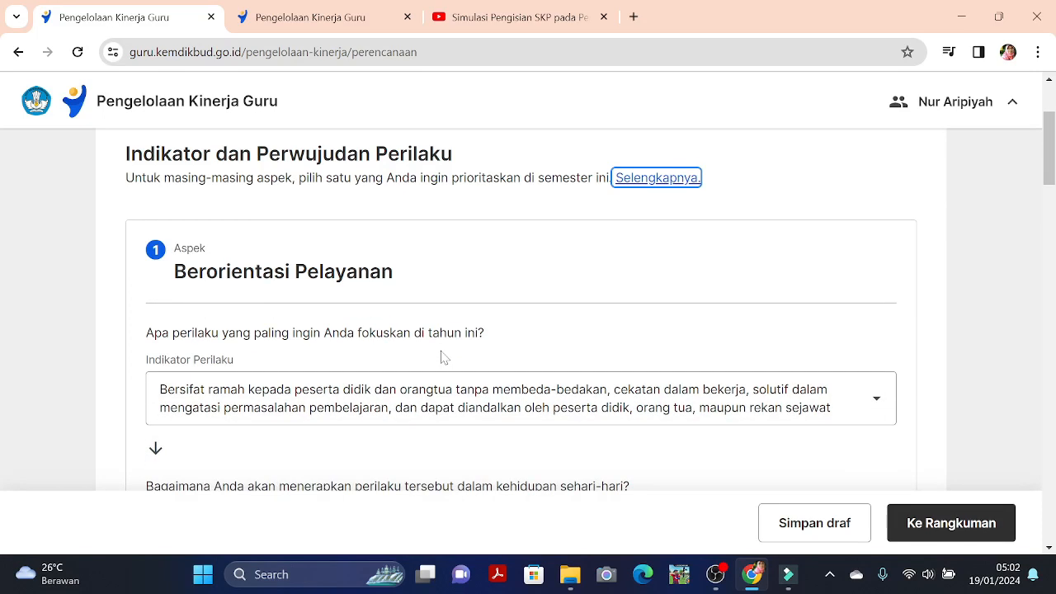
click(364, 397)
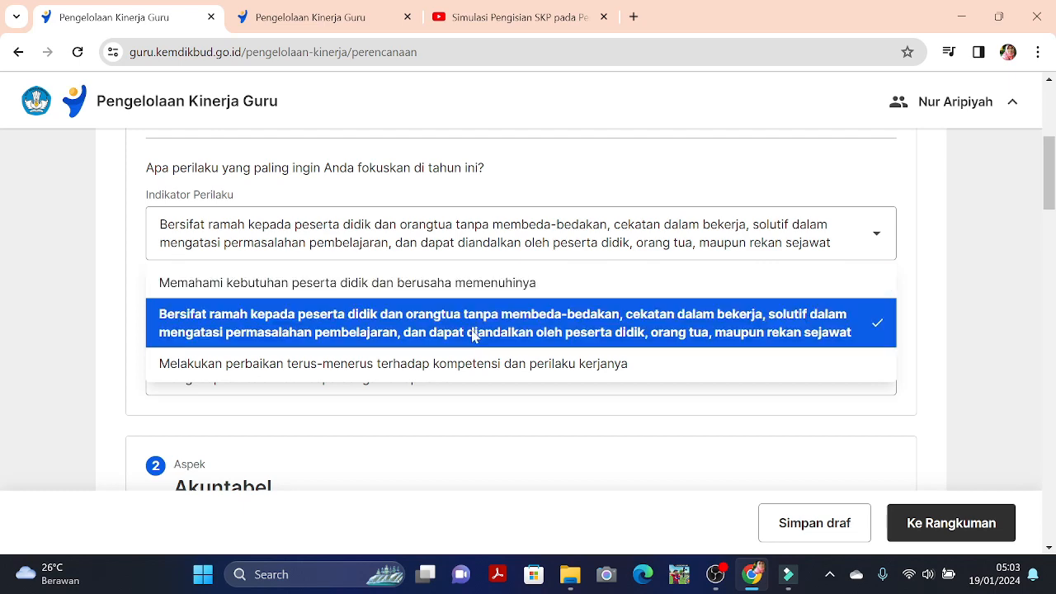
click(471, 328)
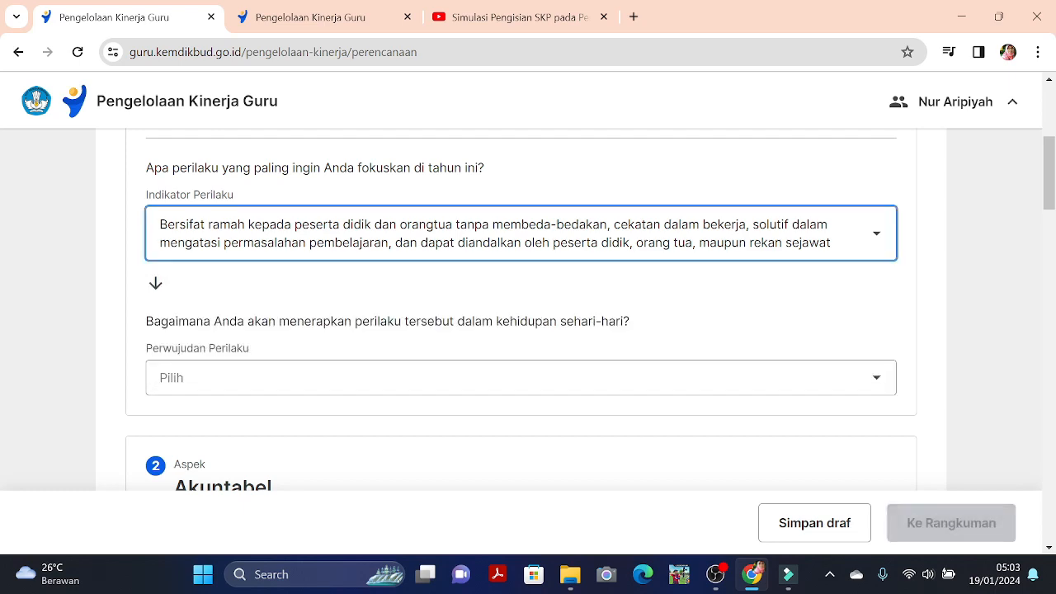
- Set the Perwujudan Perilaku for Berorientasi Pelayanan to "Mengucapkan salam dan sapa dengan sikap ramah"
scroll(468, 333, up, 5)
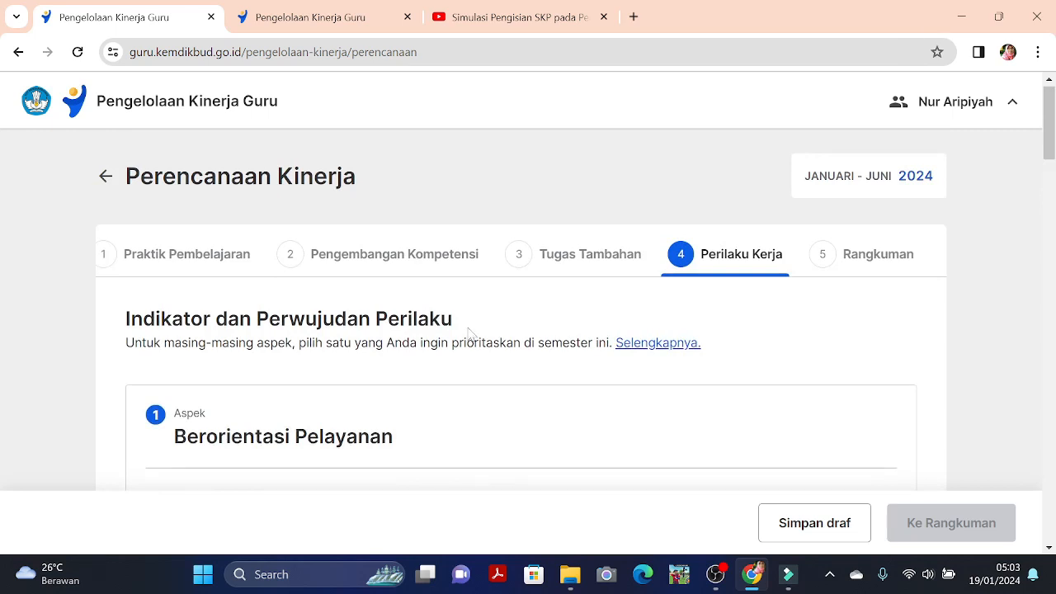
scroll(468, 333, down, 4)
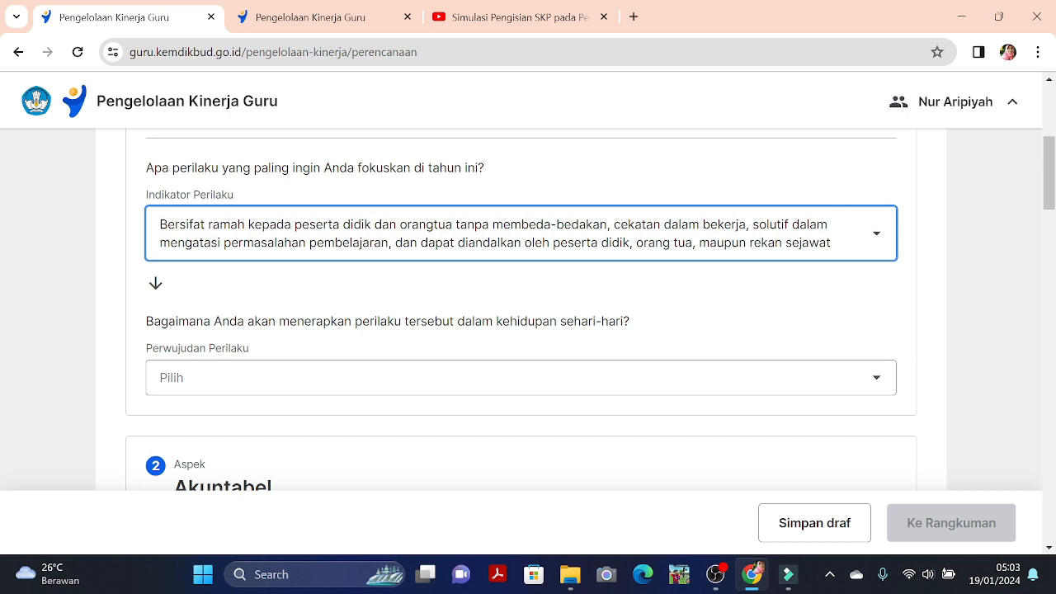
click(382, 377)
scroll(382, 378, down, 2)
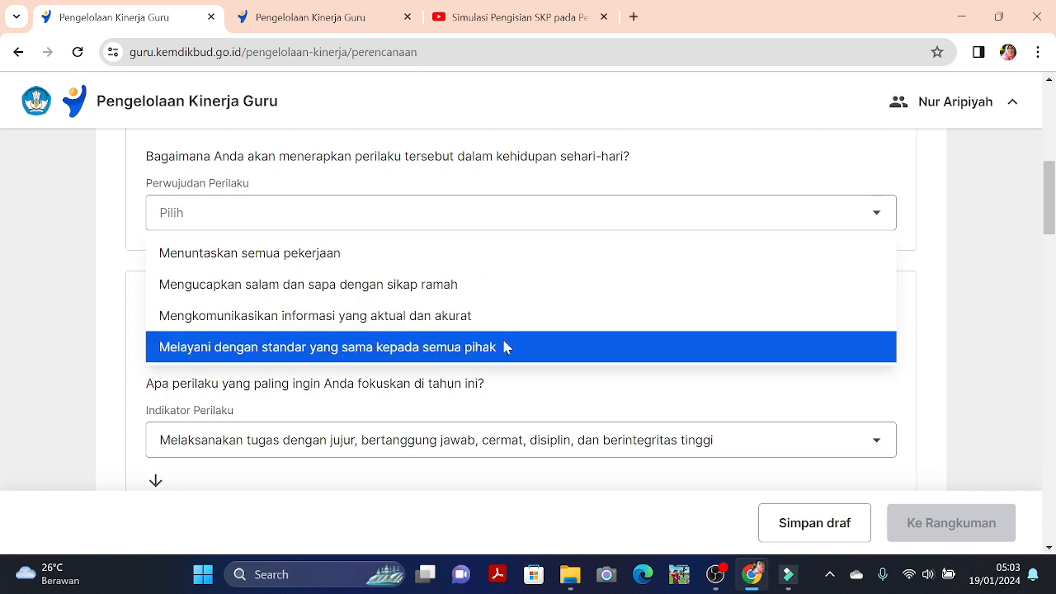
click(394, 285)
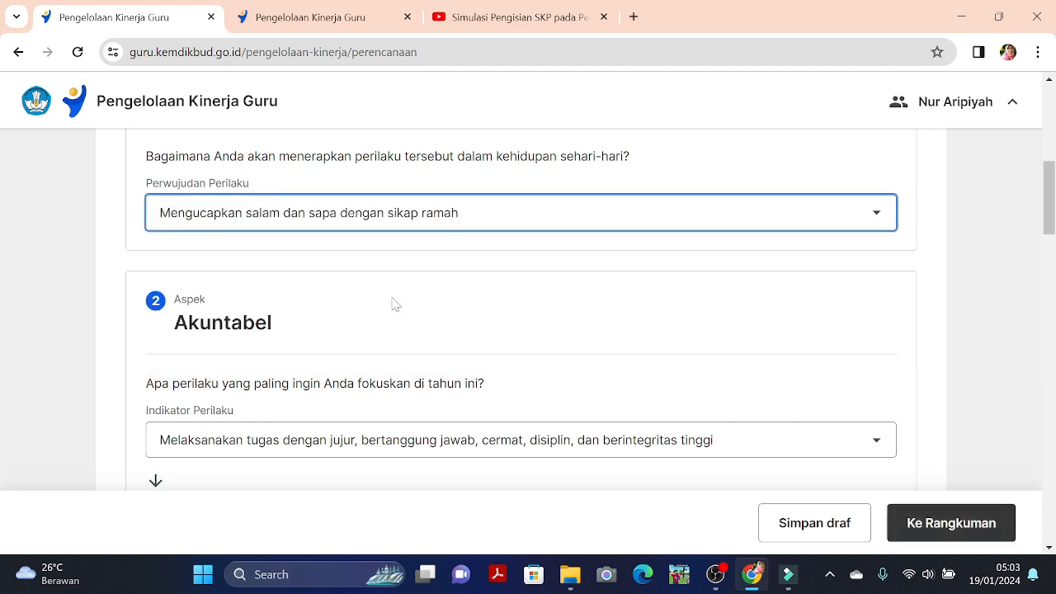
- Check the Indikator Perilaku options for Akuntabel and choose "Memenuhi janji dan komitmen terkait pekerjaan" as its Perwujudan Perilaku
scroll(380, 322, down, 2)
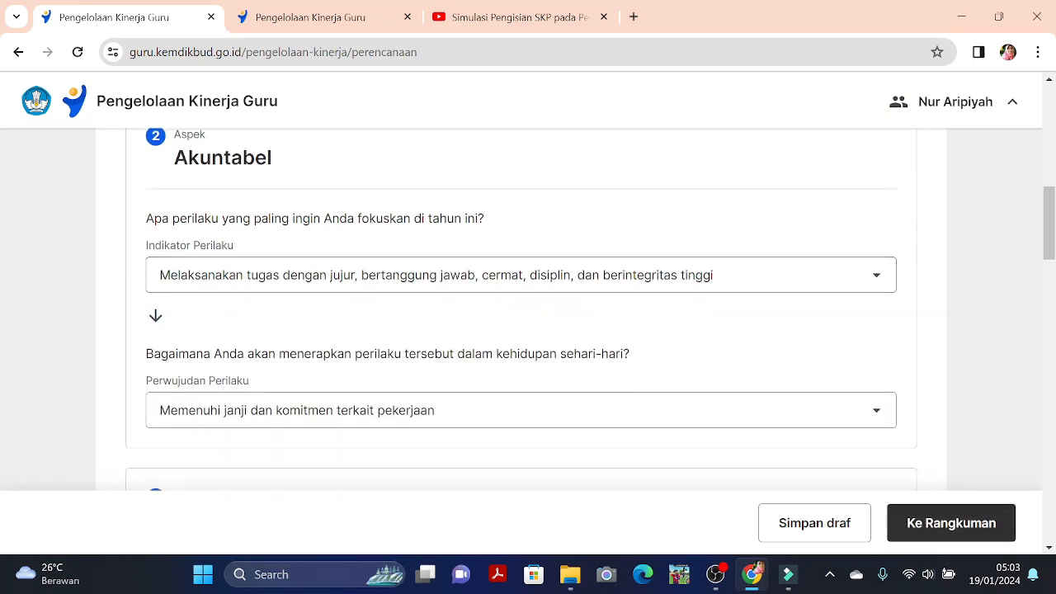
click(395, 281)
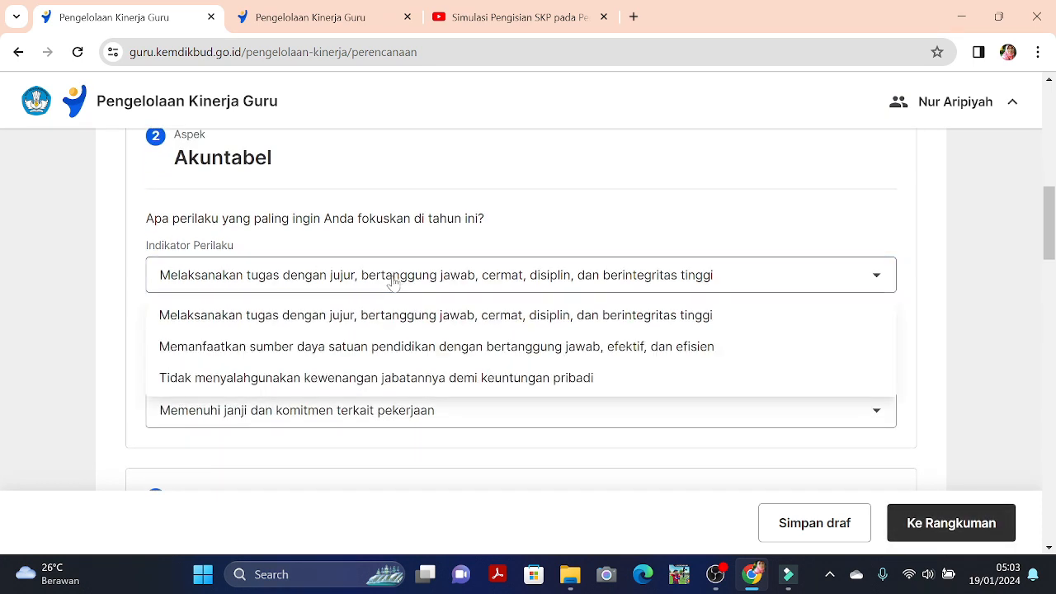
click(395, 282)
scroll(378, 352, down, 1)
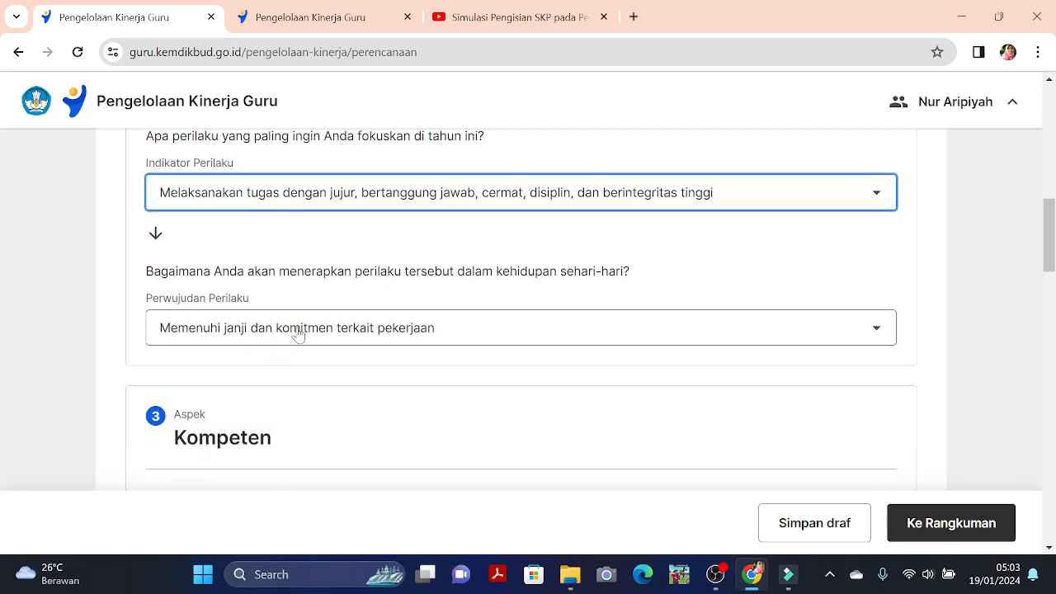
click(367, 333)
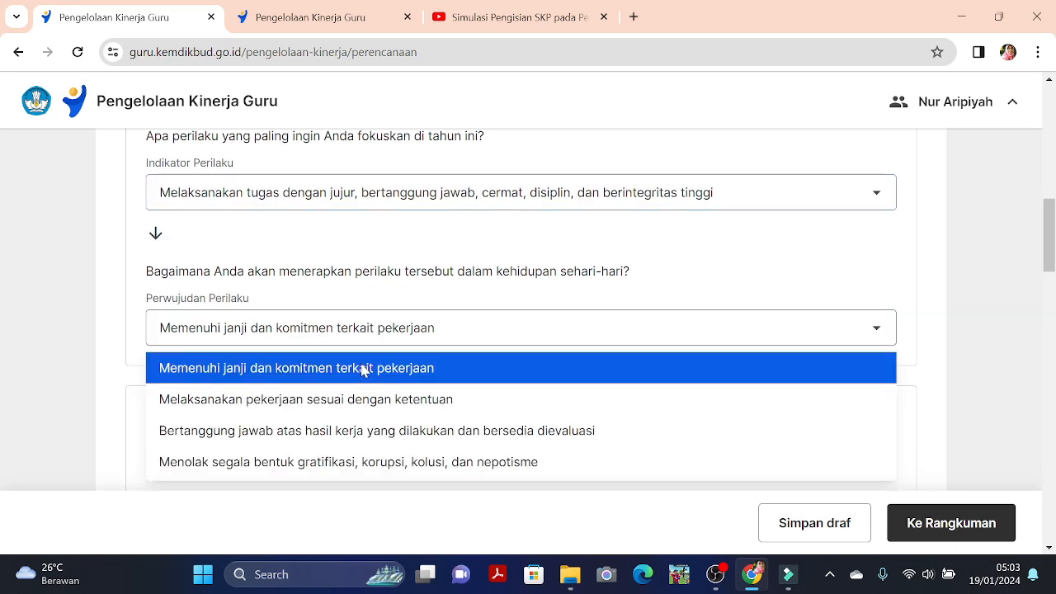
click(363, 369)
- Review the choices for the aspects from Kompeten to Kolaboratif and continue to the Rangkuman stage
scroll(392, 371, down, 2)
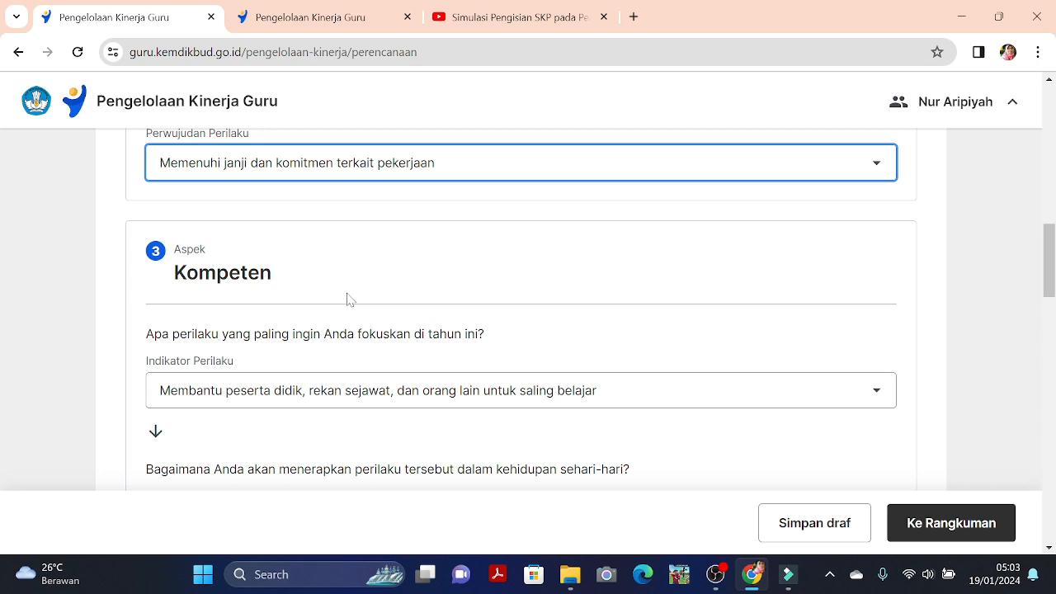
scroll(347, 299, down, 6)
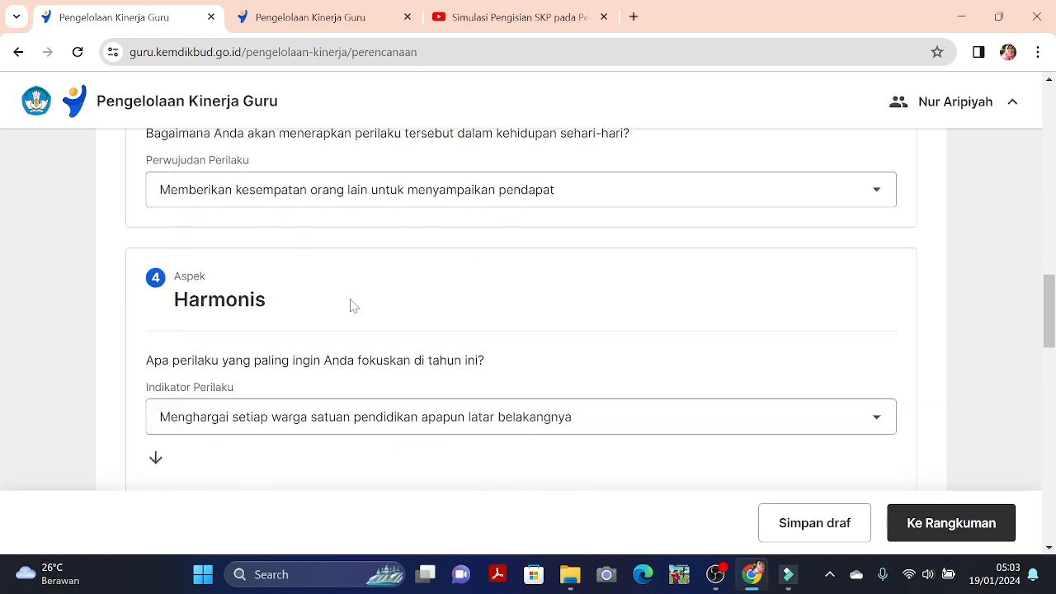
scroll(350, 305, down, 9)
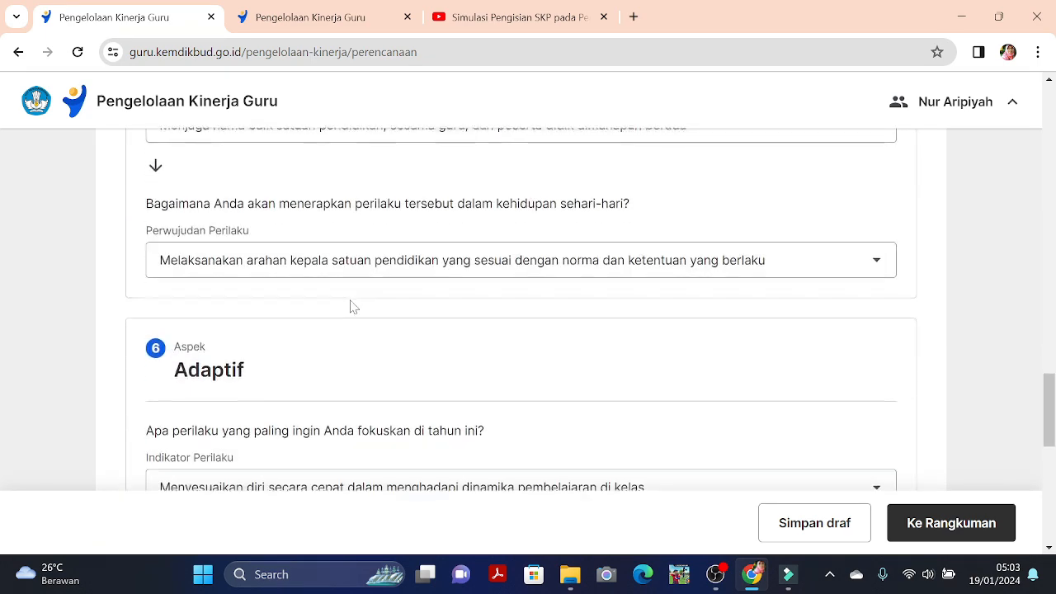
scroll(350, 305, down, 4)
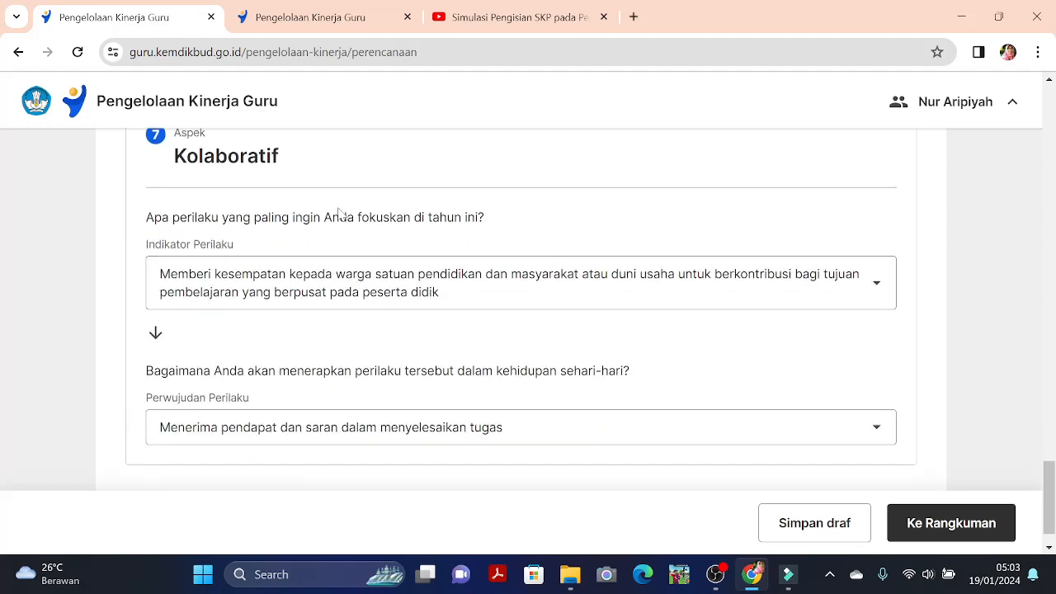
scroll(339, 213, down, 1)
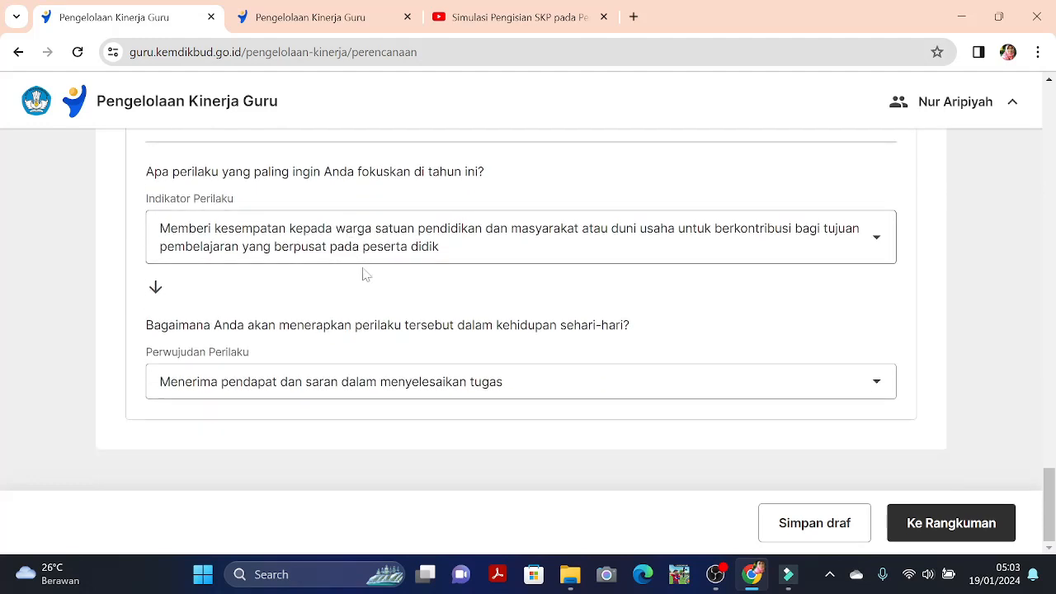
click(936, 528)
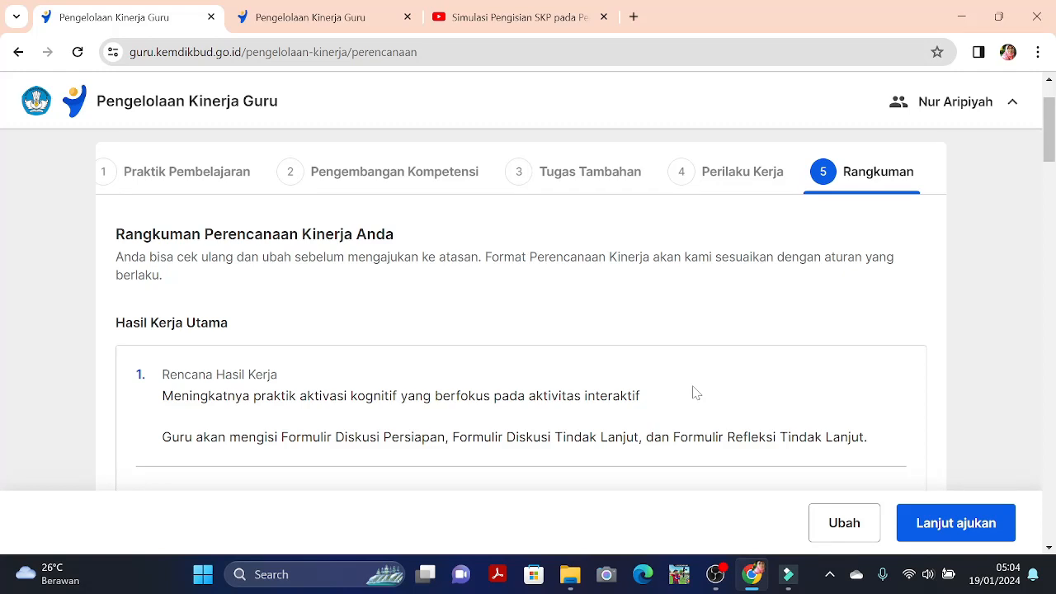
scroll(696, 392, up, 1)
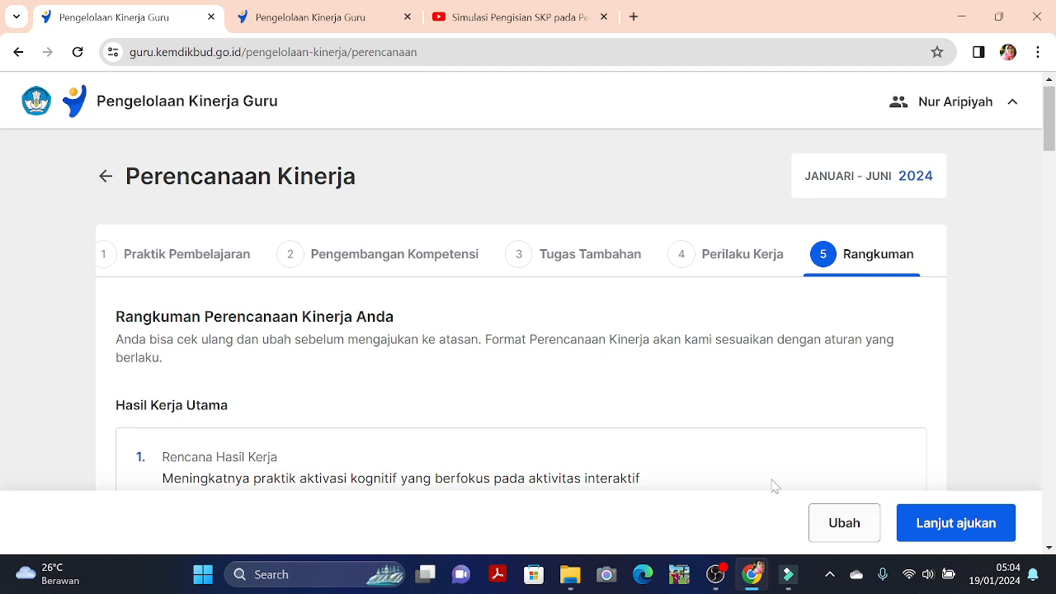
scroll(594, 455, up, 1)
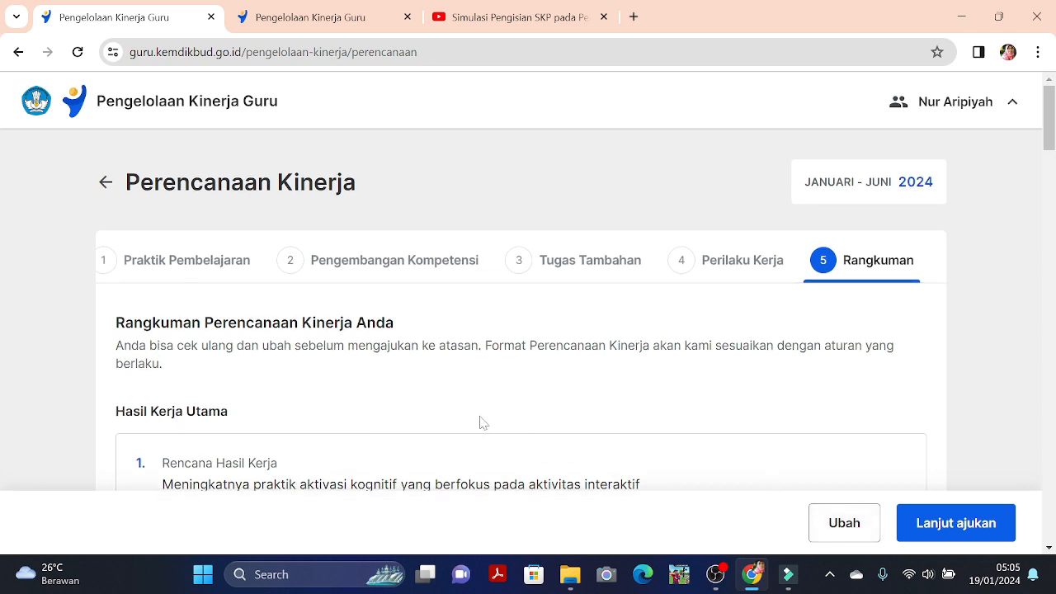